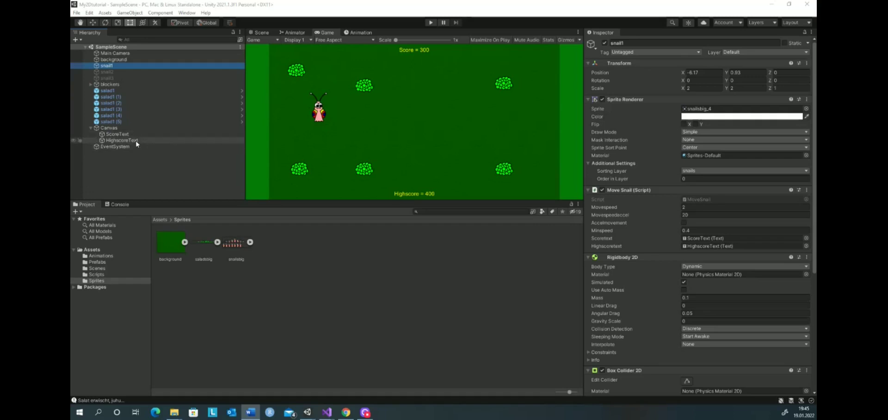
# - Select the Canvas holding ScoreText and HighscoreText to view its components in the Inspector
pyautogui.click(112, 130)
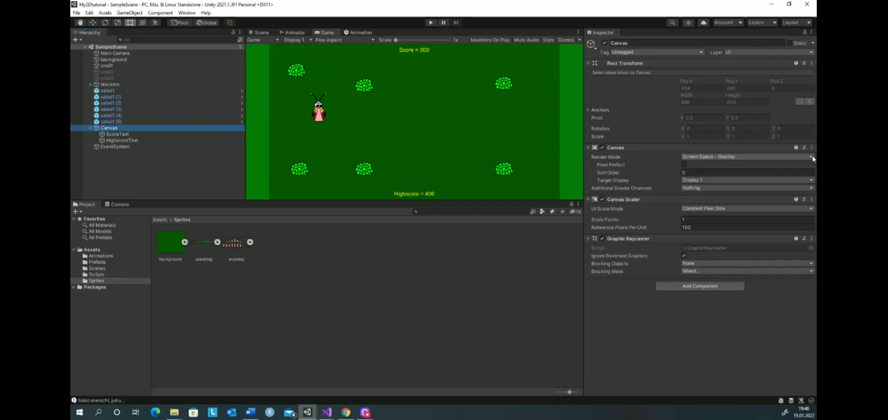
pyautogui.click(813, 158)
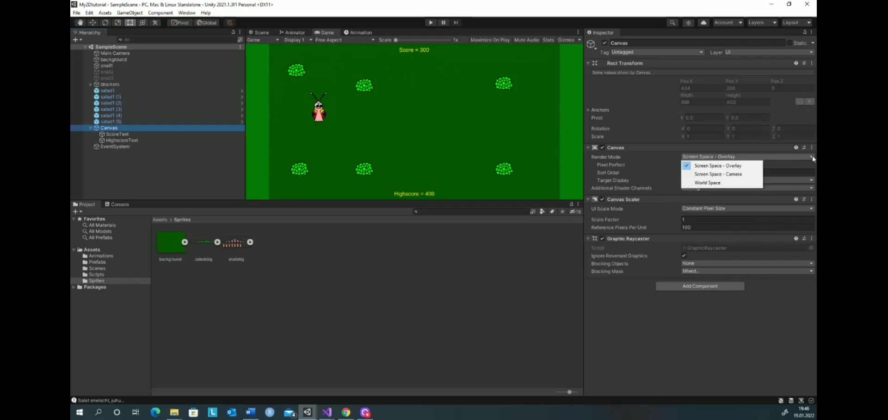
pyautogui.click(704, 185)
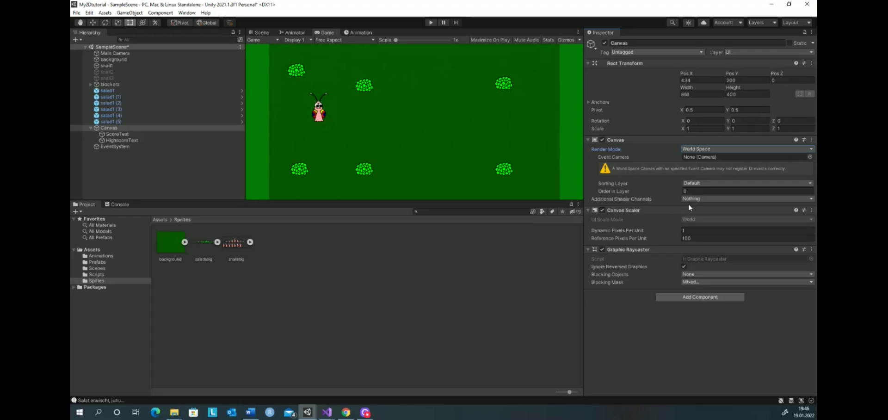
pyautogui.click(811, 149)
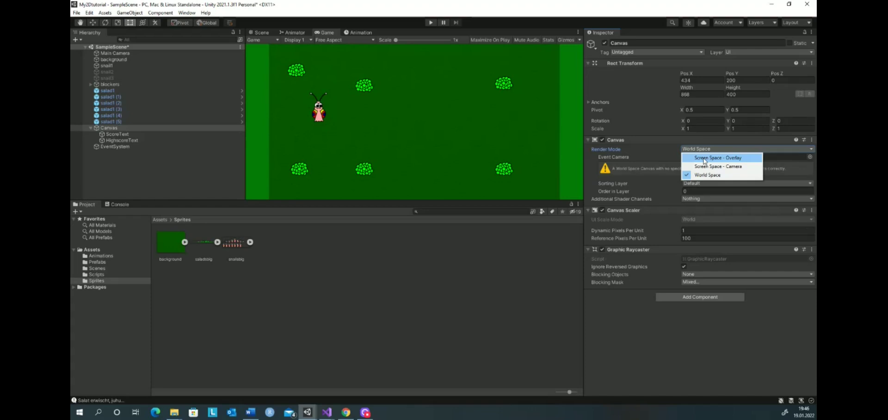
pyautogui.click(704, 158)
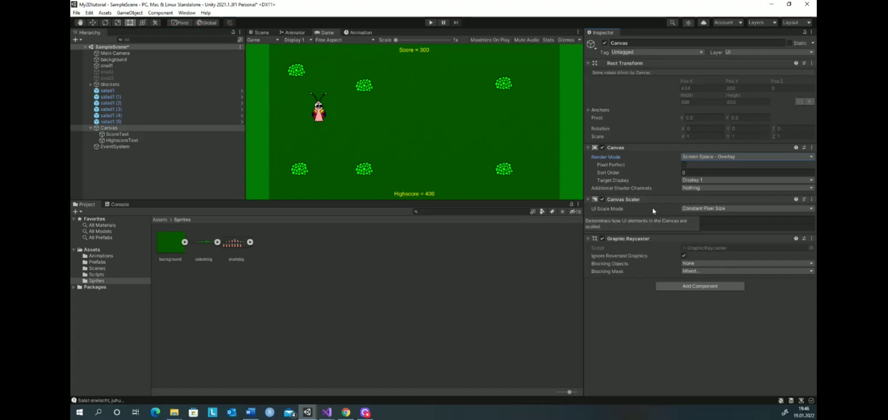
# - Set the Canvas Scaler to Scale With Screen Size at 800 × 600, then select the background sprite
pyautogui.click(811, 209)
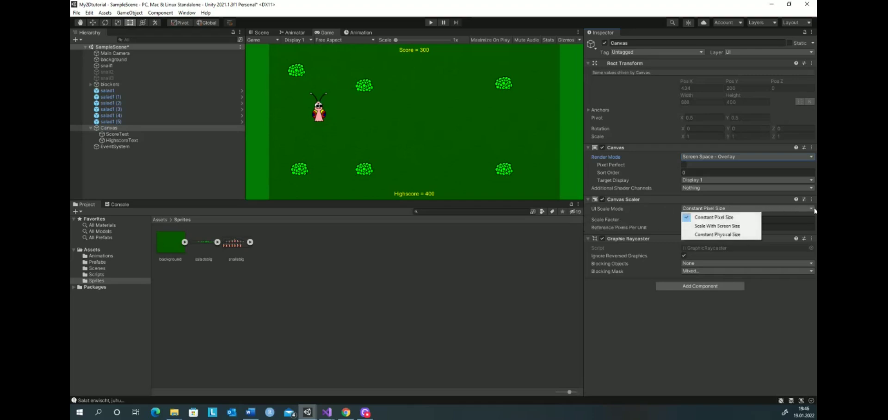
pyautogui.click(724, 229)
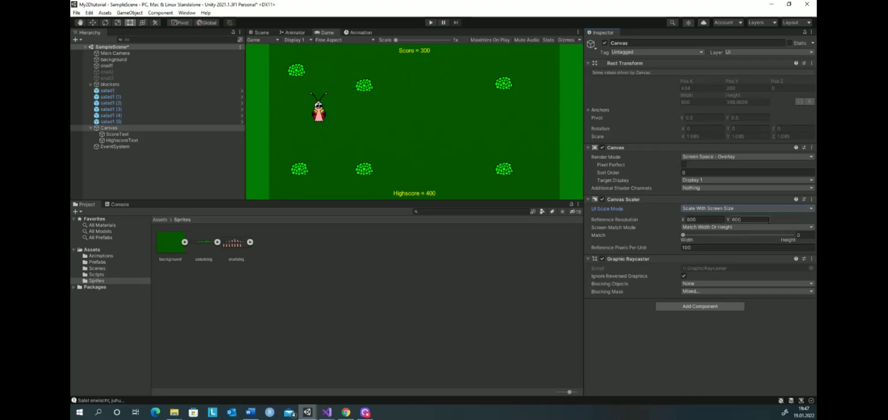
pyautogui.click(171, 243)
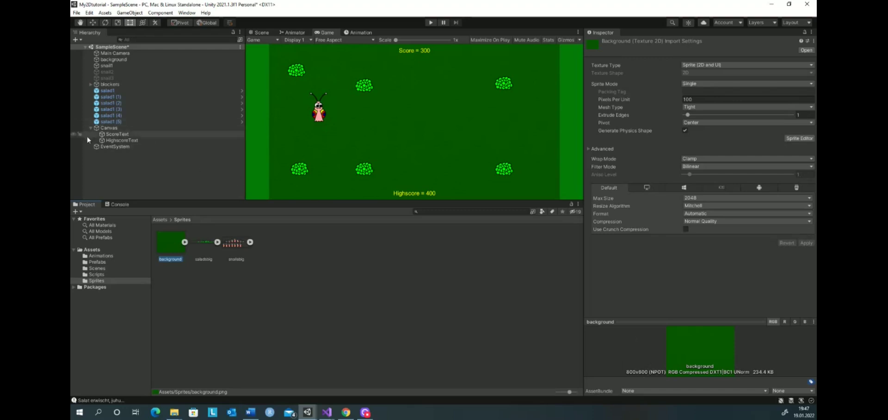
# - Reselect Canvas in the Hierarchy, briefly checking ScoreText, to show the Canvas Scaler settings again
pyautogui.click(111, 129)
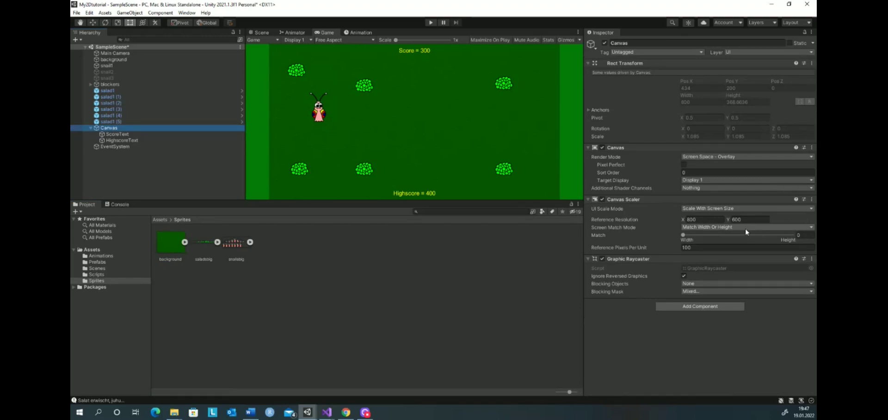
pyautogui.click(109, 128)
pyautogui.click(110, 134)
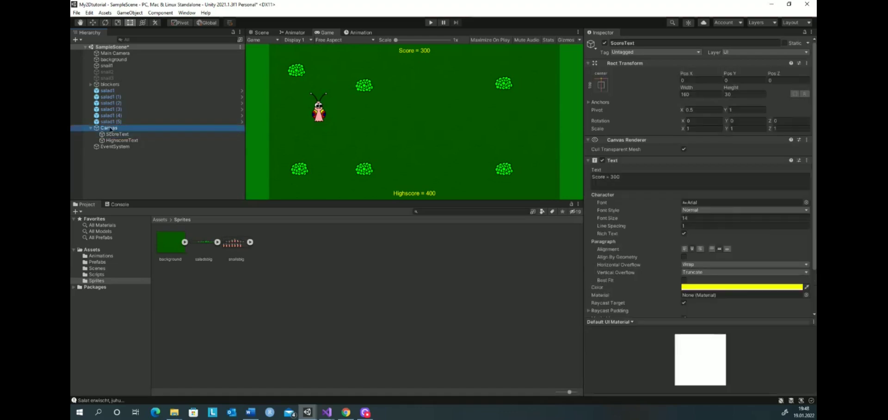
pyautogui.click(110, 129)
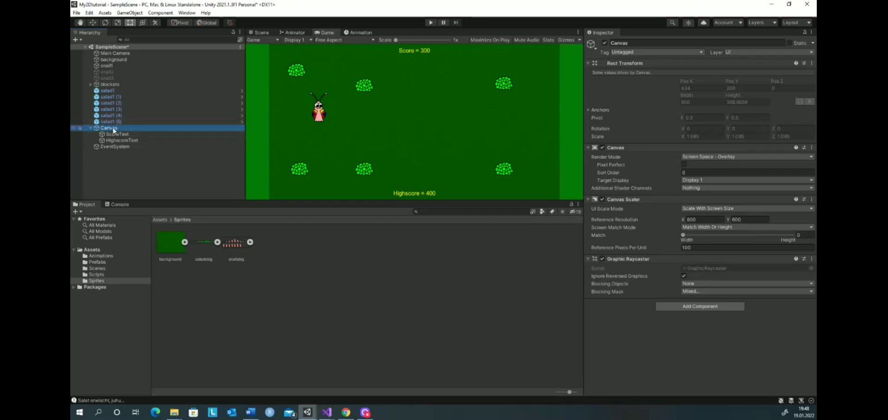
pyautogui.click(113, 129)
pyautogui.click(113, 135)
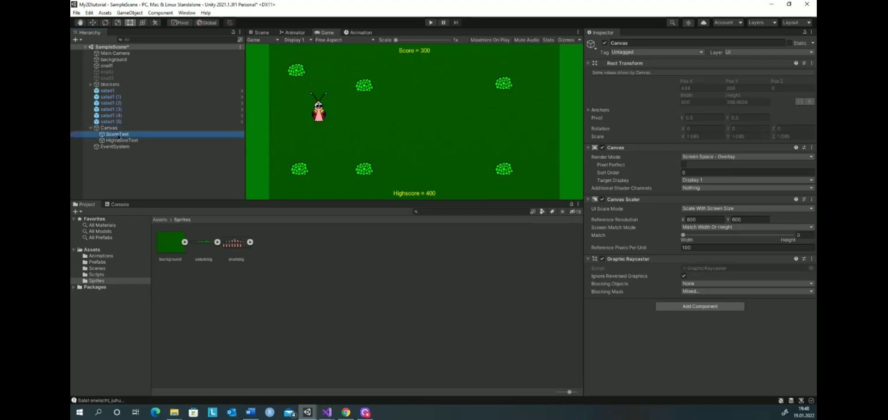
pyautogui.click(111, 129)
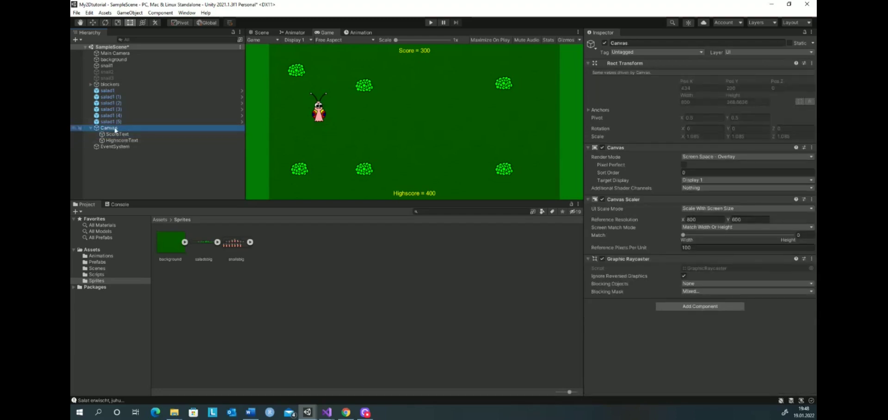
# - Add a UI Text element under the Canvas and set its vertical alignment to Middle
pyautogui.rightClick(110, 131)
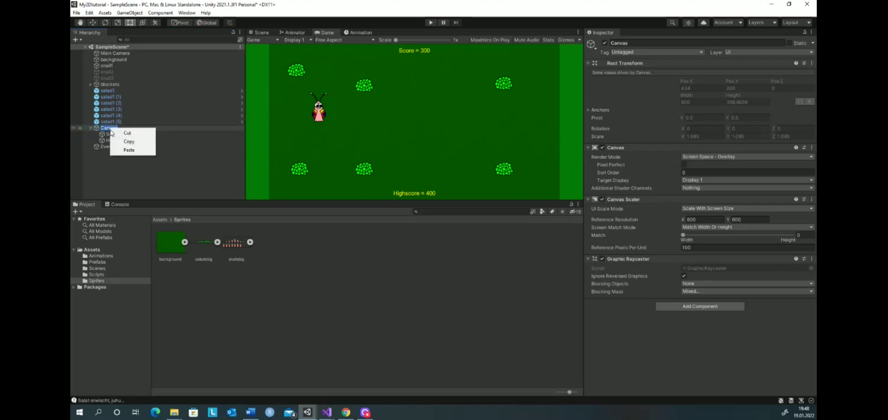
pyautogui.click(155, 157)
pyautogui.rightClick(112, 132)
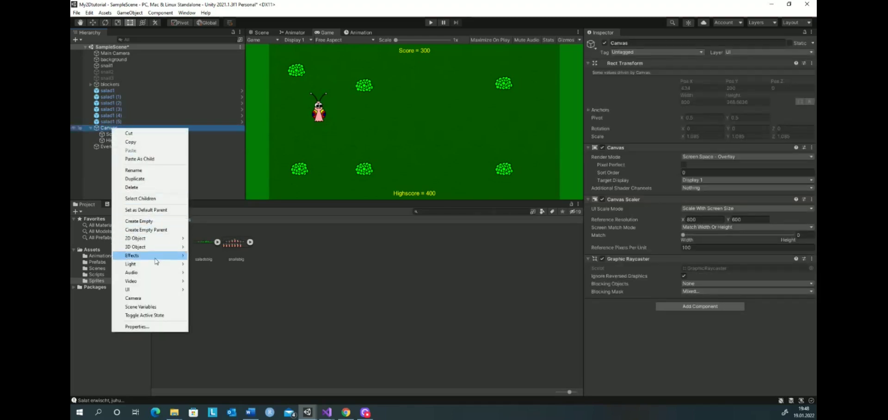
pyautogui.moveTo(161, 292)
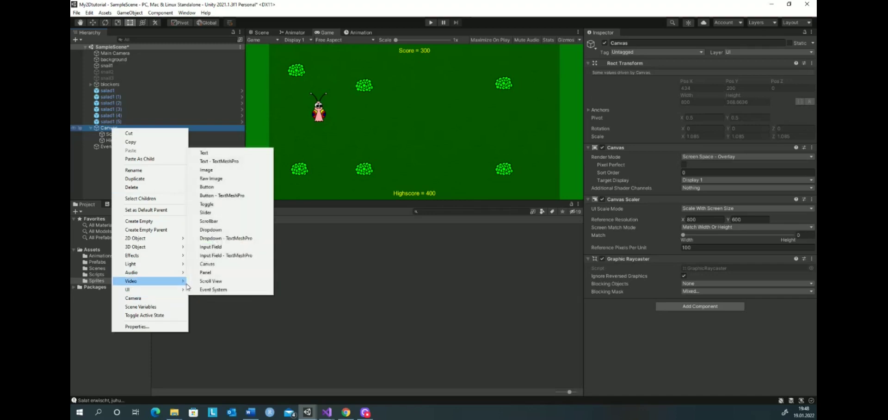
pyautogui.click(243, 153)
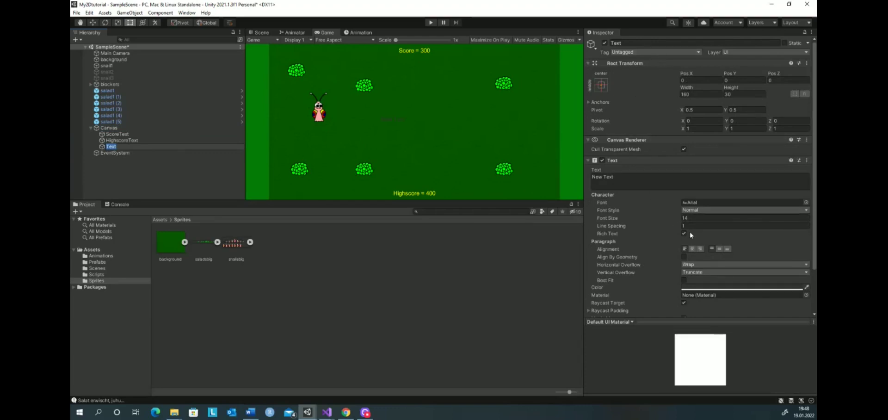
pyautogui.click(692, 250)
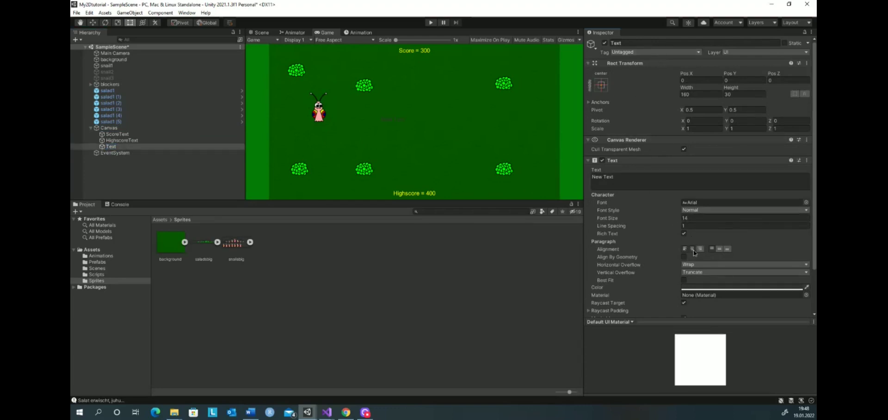
pyautogui.click(719, 249)
# - Set the new text's colour to pure red: R 255, G 0, B 0
pyautogui.click(723, 290)
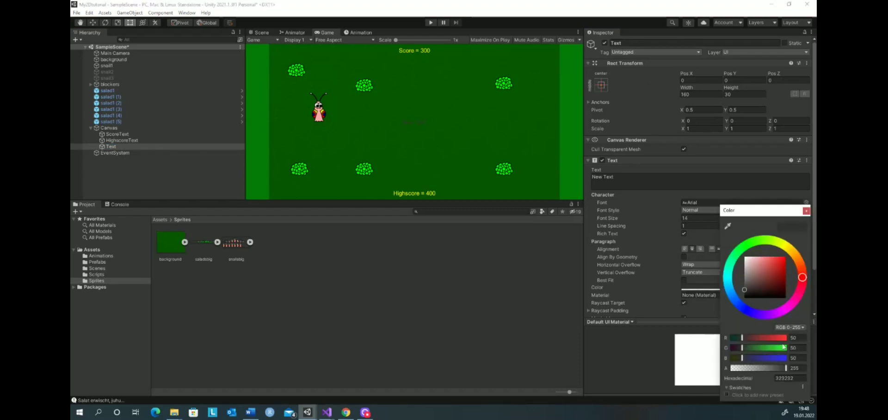
pyautogui.click(797, 338)
pyautogui.write('255')
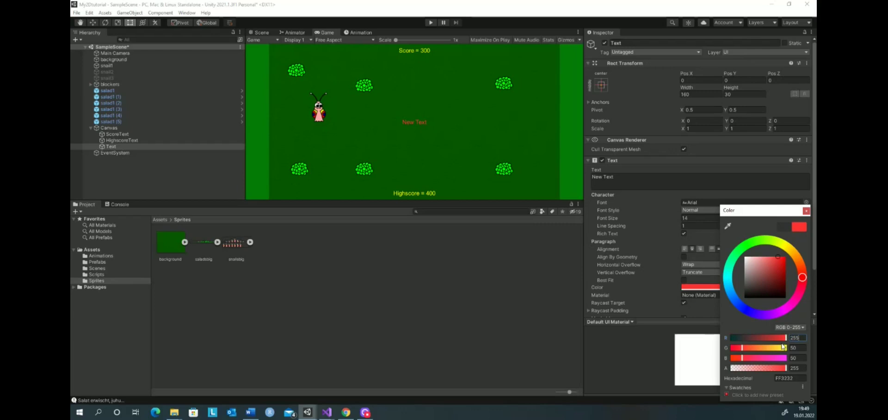
pyautogui.click(792, 349)
pyautogui.write('0')
pyautogui.click(794, 358)
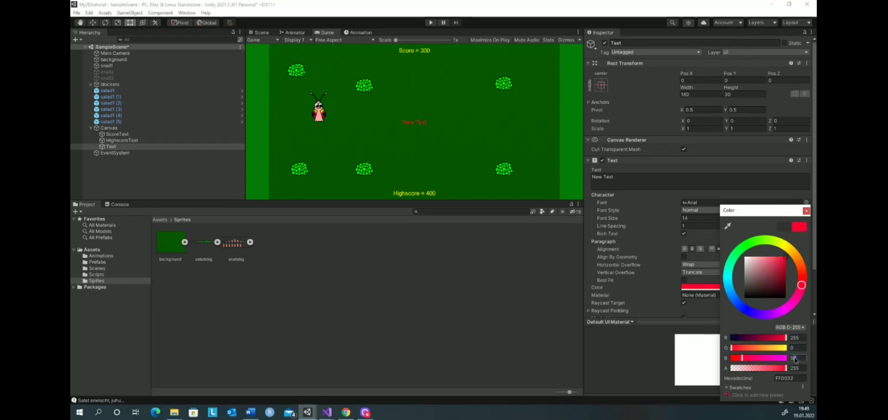
pyautogui.write('0')
pyautogui.click(806, 211)
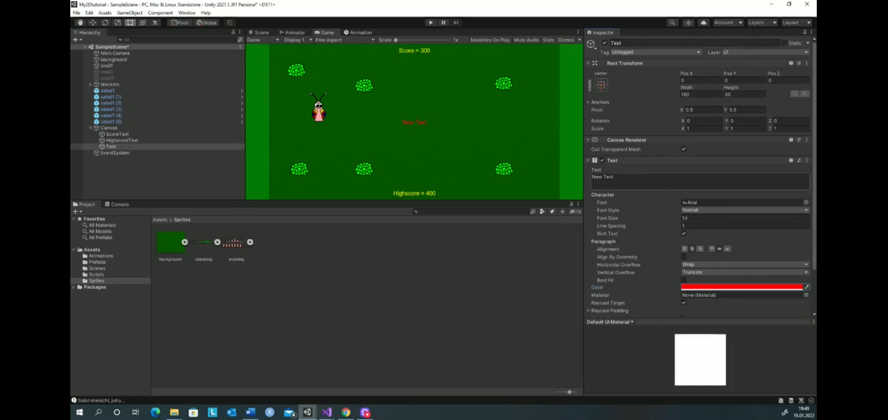
# - Replace the 'New Text' placeholder with 'Game Over - new highscore'
pyautogui.tripleClick(599, 177)
pyautogui.write('Game')
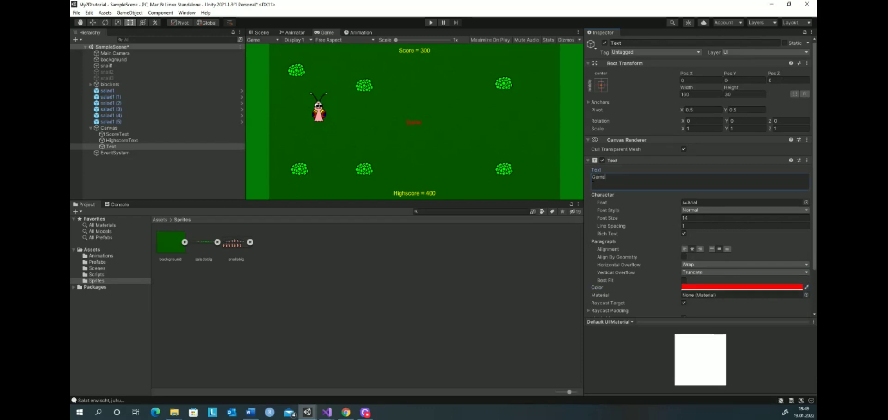
pyautogui.write(' Ovwr')
pyautogui.press('BackSpace')
pyautogui.press('BackSpace')
pyautogui.write('er')
pyautogui.write('- ')
pyautogui.write('new ')
pyautogui.write('hig')
pyautogui.write('hscore')
# - Set the Game Over text box width to 800, height to 80, and font size to 50
pyautogui.click(689, 94)
pyautogui.click(692, 94)
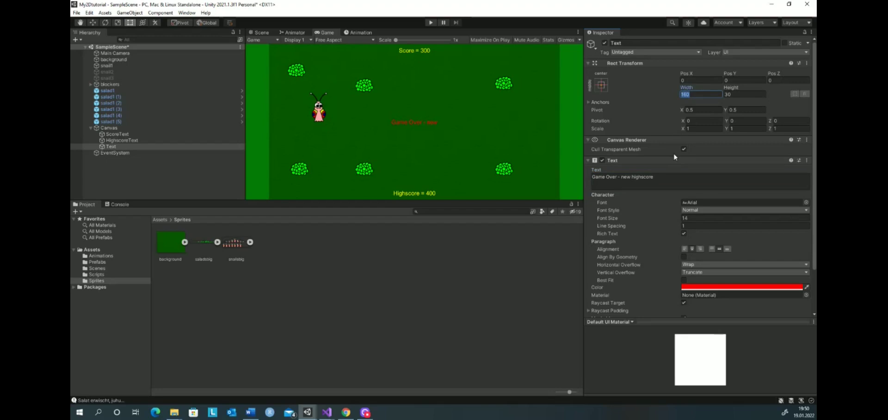
pyautogui.write('8')
pyautogui.write('00')
pyautogui.click(698, 218)
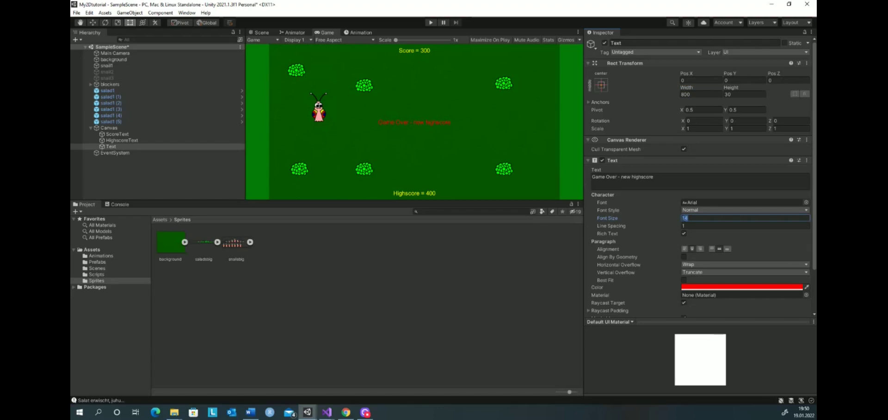
pyautogui.write('50')
pyautogui.click(728, 94)
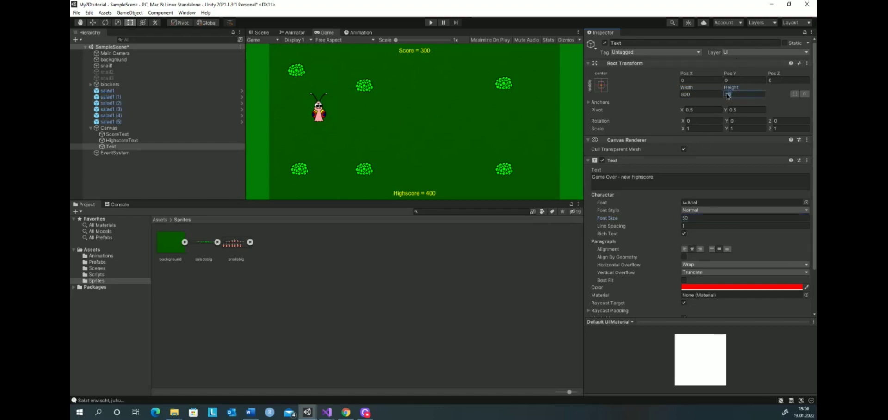
pyautogui.write('80')
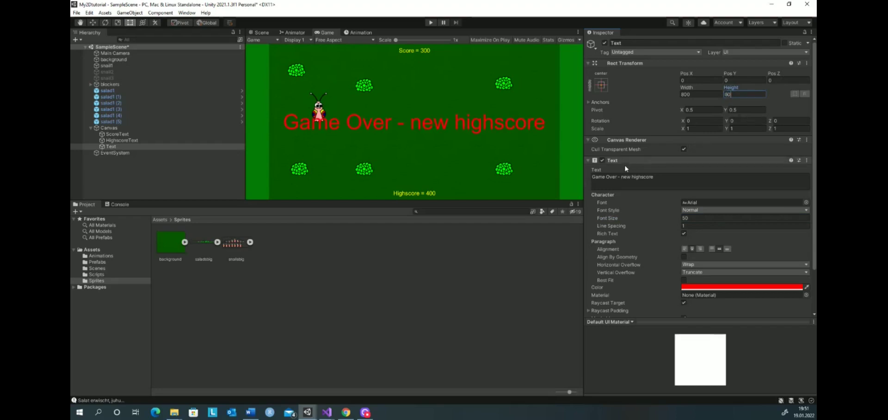
# - Capitalise the message to 'Game Over - New Highscore', then select ScoreText
pyautogui.click(623, 177)
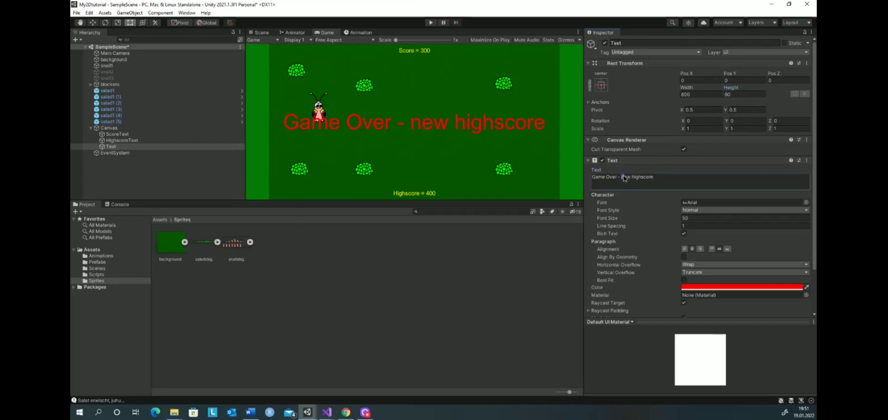
pyautogui.press('Delete')
pyautogui.write('N')
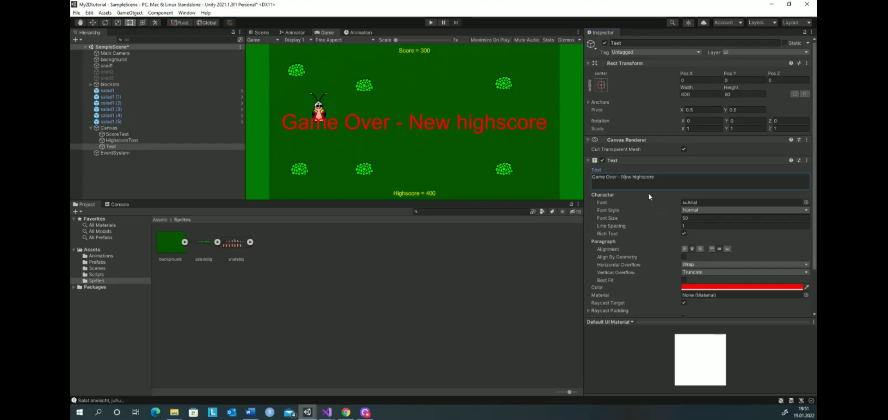
pyautogui.moveTo(632, 177); pyautogui.dragTo(635, 180)
pyautogui.write('H')
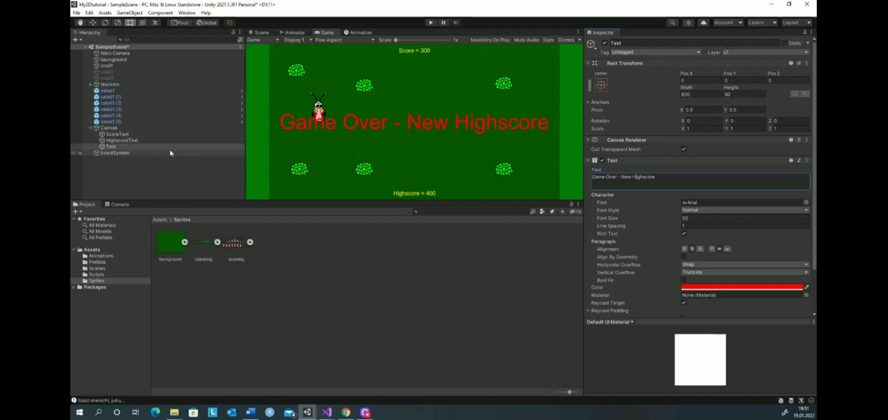
pyautogui.click(122, 135)
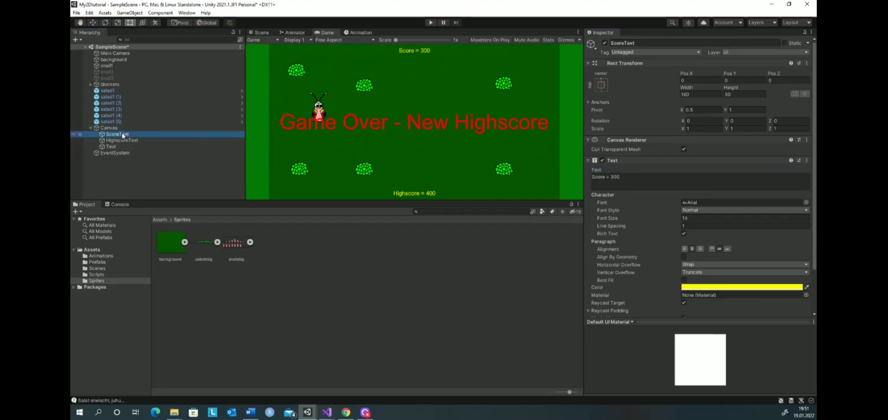
# - Duplicate ScoreText and change the copy's text to 'Time left: 300'
pyautogui.rightClick(123, 135)
pyautogui.click(162, 181)
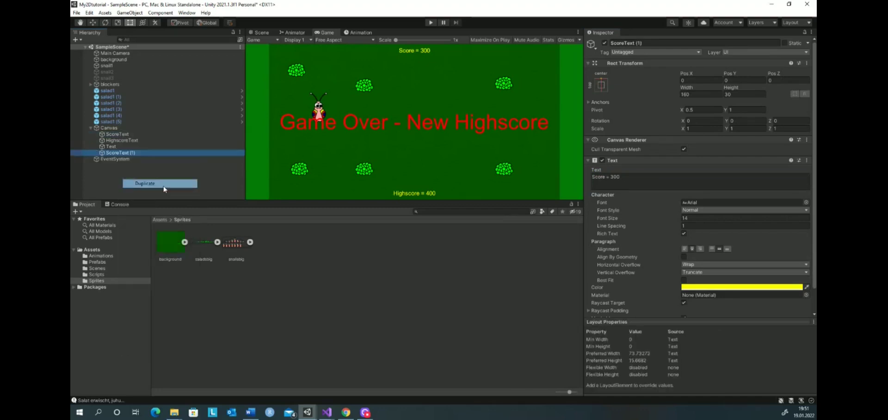
pyautogui.click(590, 185)
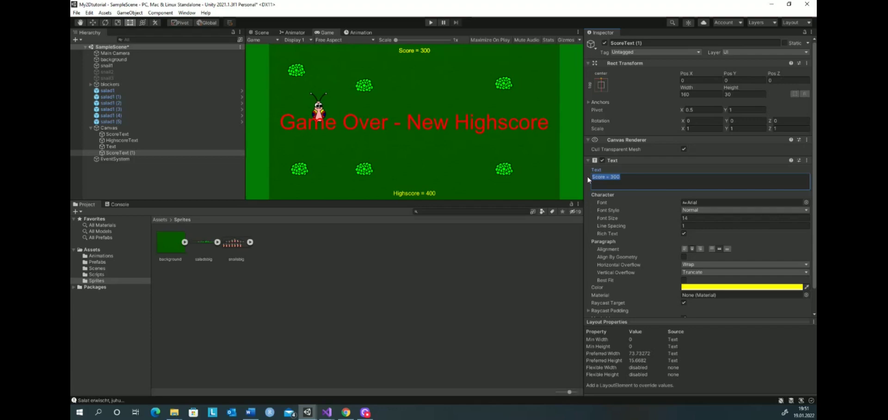
pyautogui.write('Tim')
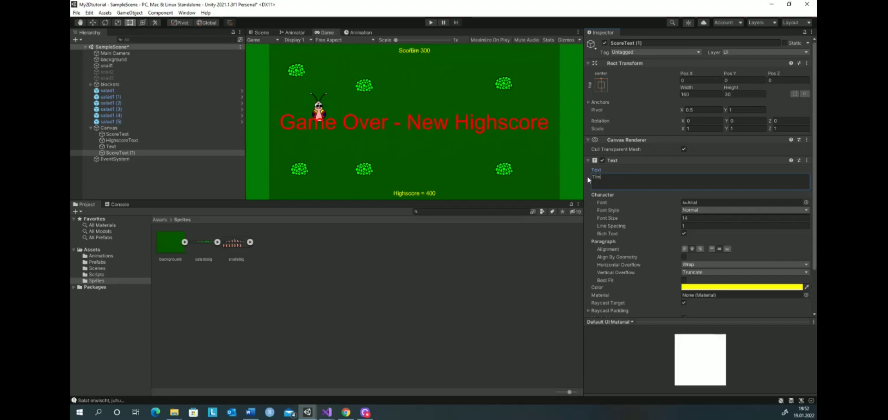
pyautogui.write('e')
pyautogui.write(' left')
pyautogui.write(':')
pyautogui.write(' 300')
pyautogui.click(602, 85)
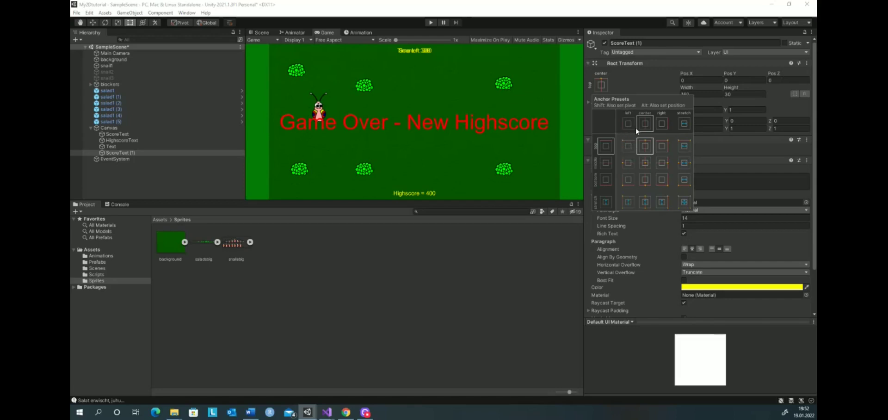
# - Anchor and position the Time left label at the top-left corner with pivot X 0, Y 1
pyautogui.press('alt')
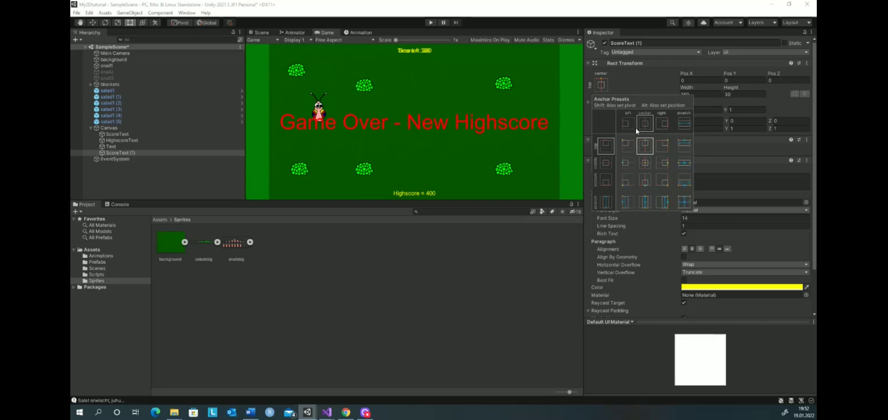
pyautogui.keyDown('alt'); pyautogui.click(628, 147); pyautogui.keyUp('alt')
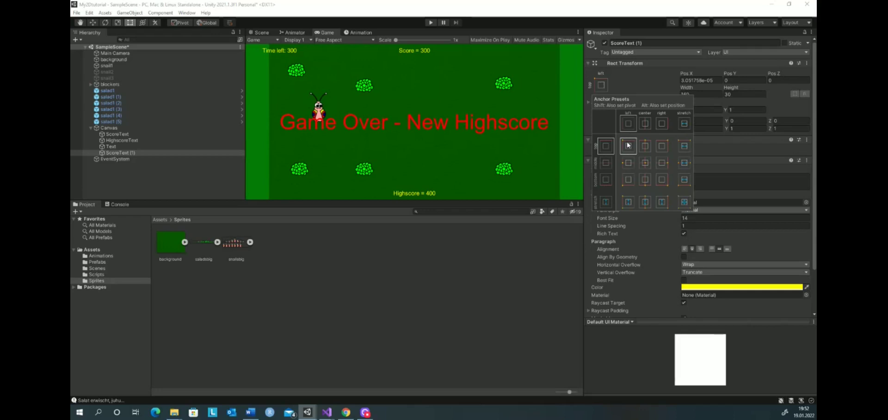
pyautogui.click(656, 85)
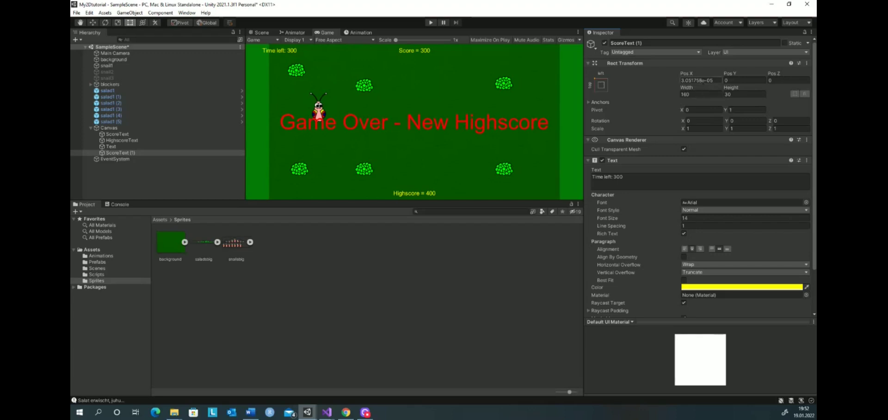
# - Nudge the Time left label right to Pos X 28.55 and save SampleScene
pyautogui.click(743, 80)
pyautogui.click(682, 81)
pyautogui.moveTo(681, 75)
pyautogui.mouseDown()
pyautogui.moveTo(688, 14)
pyautogui.moveTo(701, 179)
pyautogui.mouseUp()
pyautogui.moveTo(701, 178)
pyautogui.mouseDown()
pyautogui.moveTo(700, 112)
pyautogui.moveTo(699, 141)
pyautogui.mouseUp()
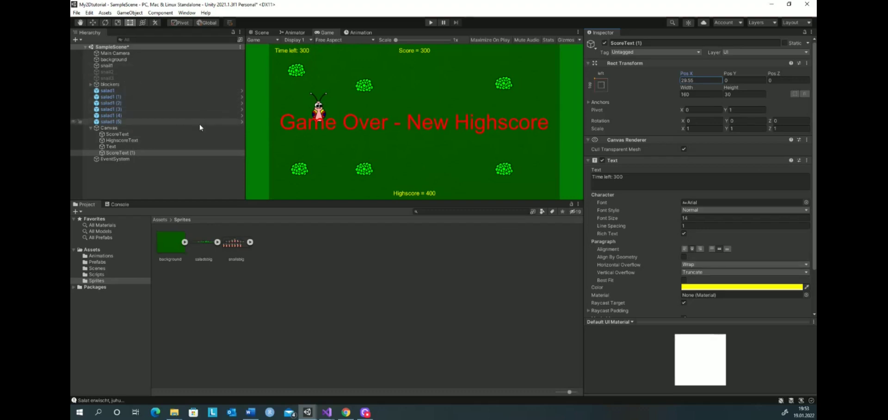
pyautogui.hotkey('ctrl', 's')
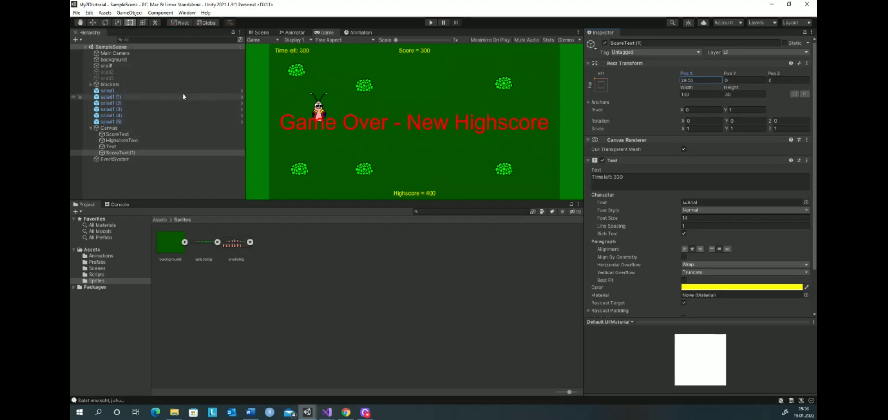
# - Open snail1's MoveSnail.cs in Visual Studio through the Move Snail component's Edit Script
pyautogui.click(108, 66)
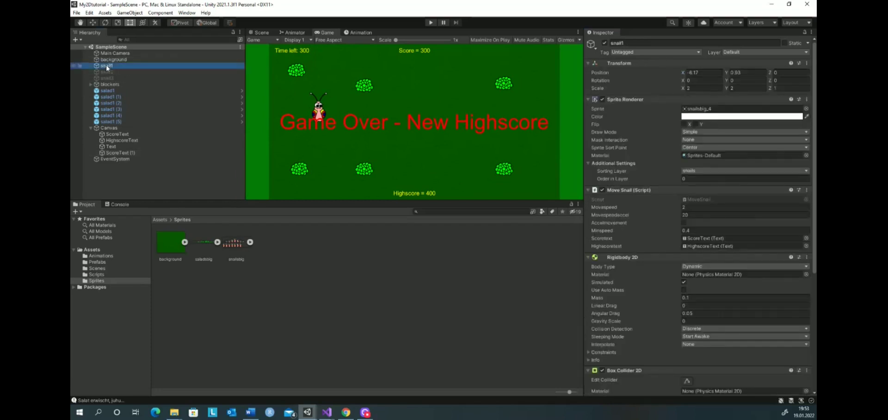
pyautogui.click(806, 189)
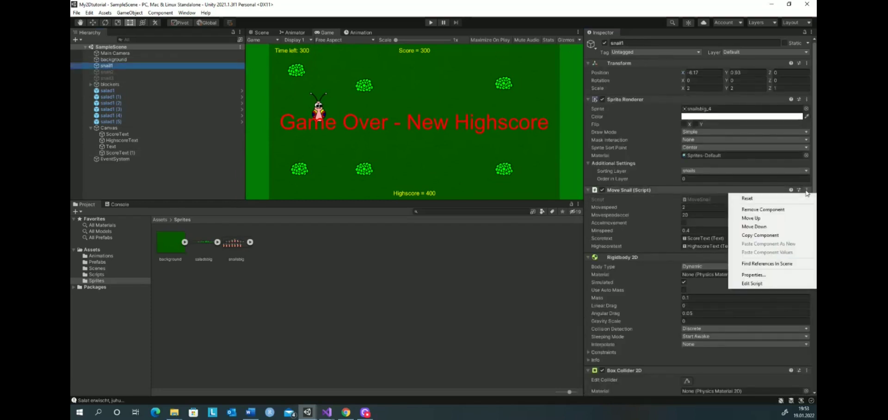
pyautogui.click(749, 285)
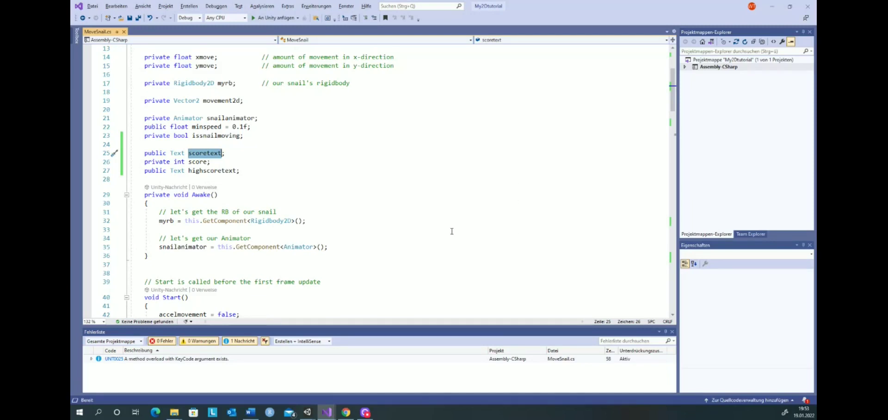
# - Below highscoretext, add a '// time and gameover vars.' comment and 'public GameObject gameovertext;'
pyautogui.click(254, 169)
pyautogui.press('Return')
pyautogui.press('Return')
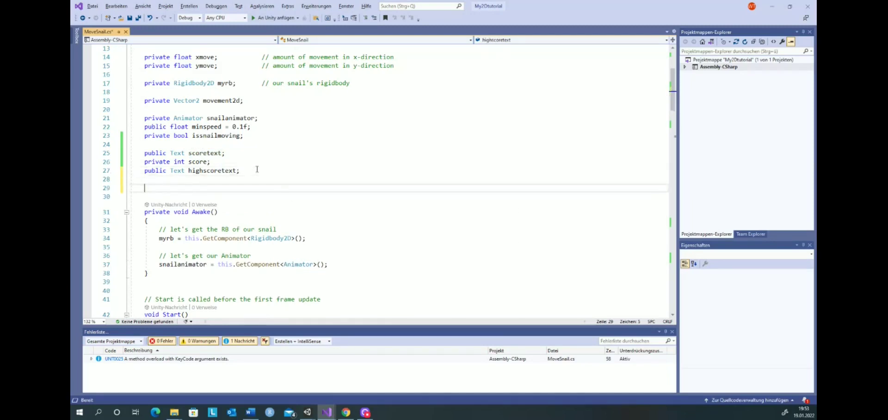
pyautogui.write('// ')
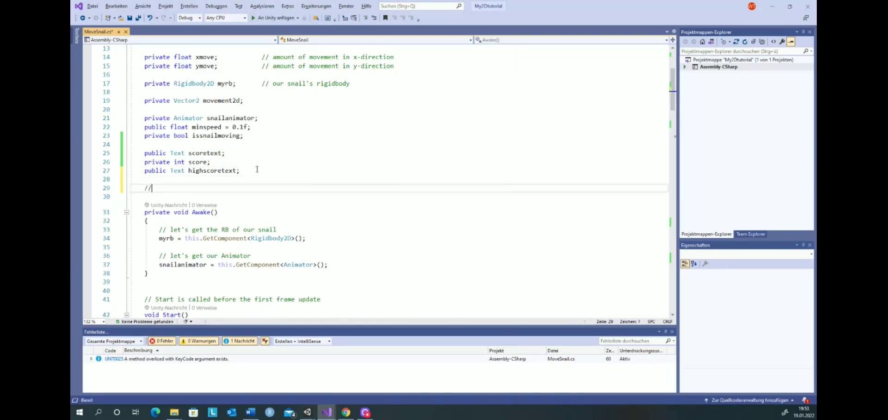
pyautogui.write('time and ')
pyautogui.write('gameover')
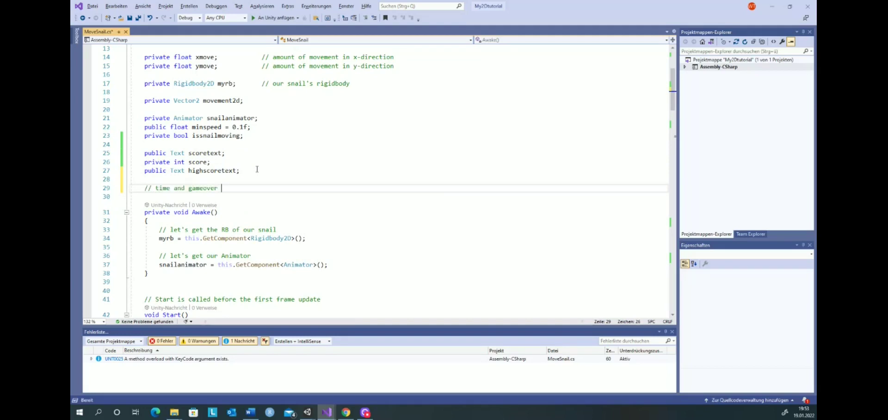
pyautogui.write(' vars')
pyautogui.write('...')
pyautogui.press('Return')
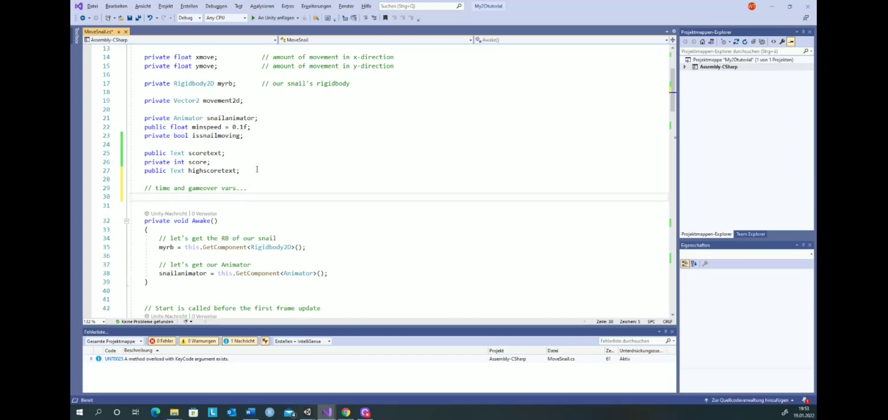
pyautogui.write('publ')
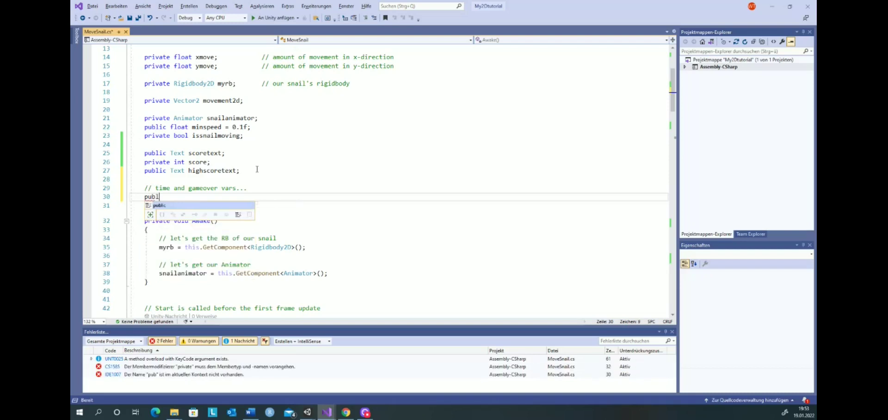
pyautogui.write('ic')
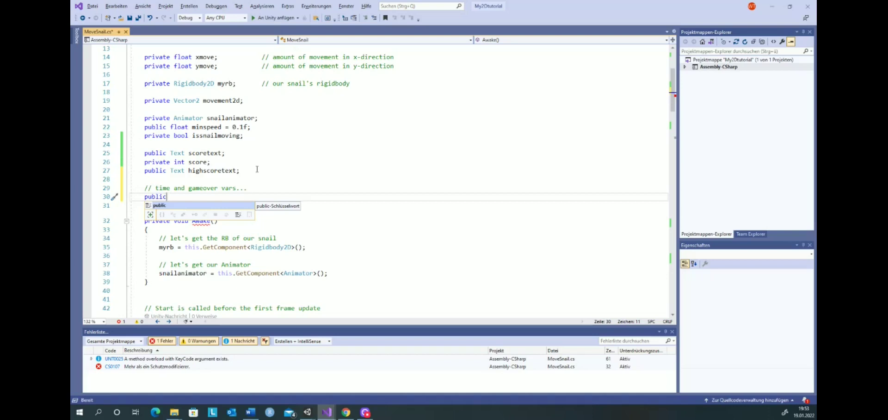
pyautogui.write(' Text')
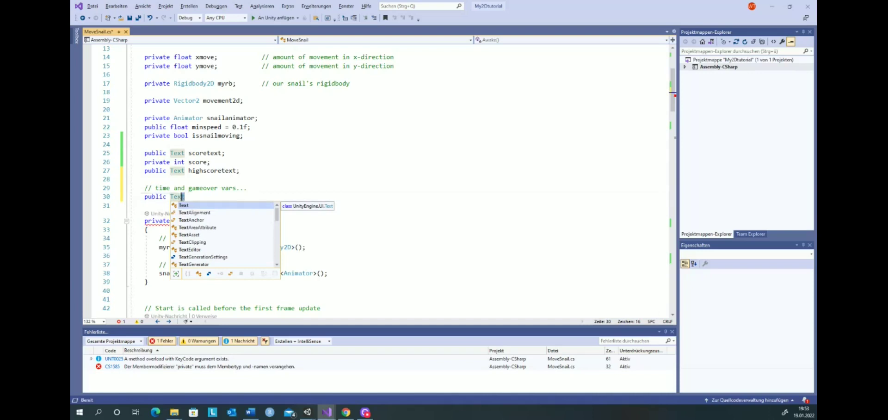
pyautogui.hotkey('shift', 'Left')
pyautogui.hotkey('shift', 'Left')
pyautogui.hotkey('shift', 'Left')
pyautogui.hotkey('shift', 'Left')
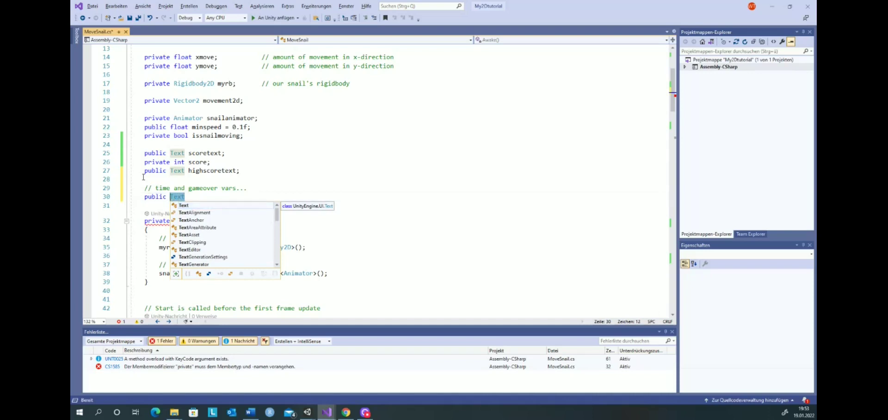
pyautogui.write('Game')
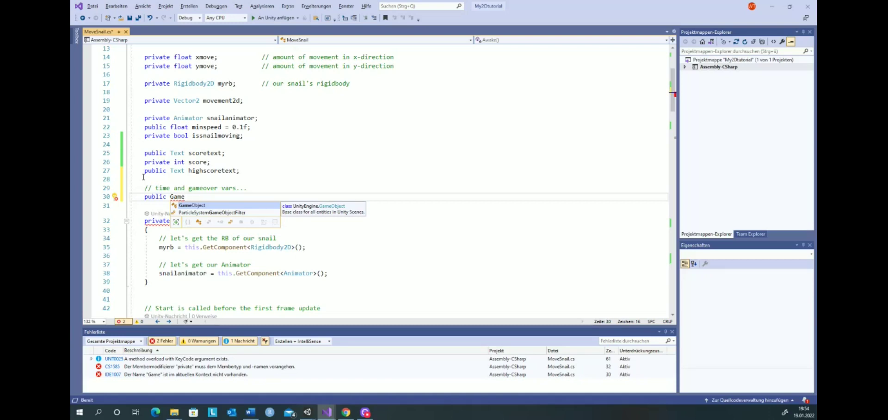
pyautogui.write('Ov')
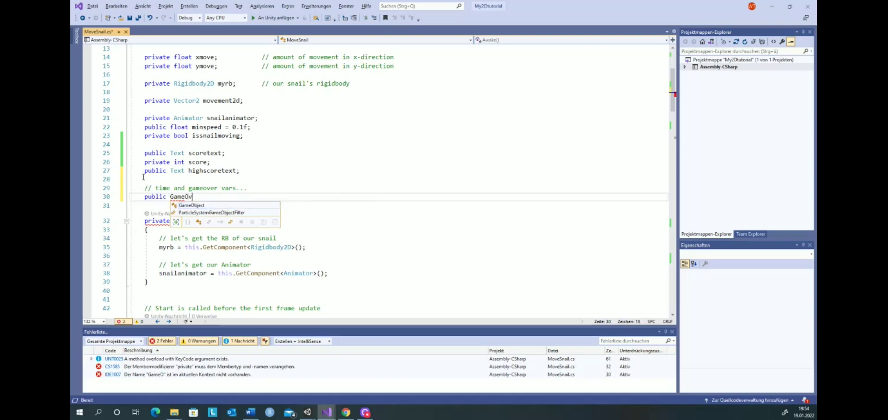
pyautogui.write('bject')
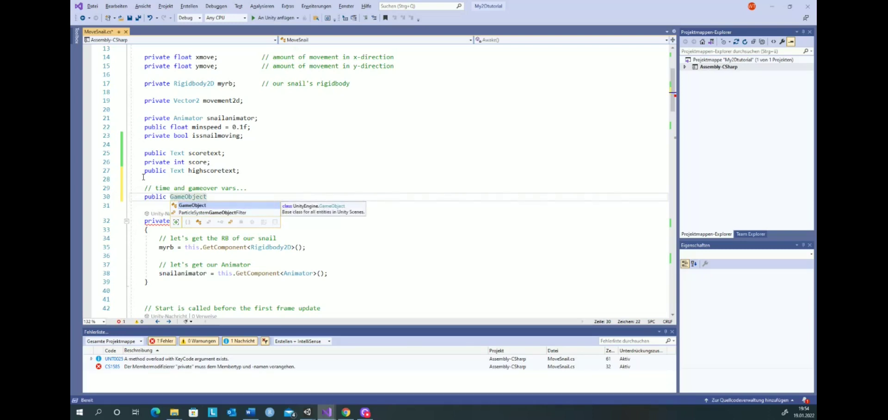
pyautogui.write(' g')
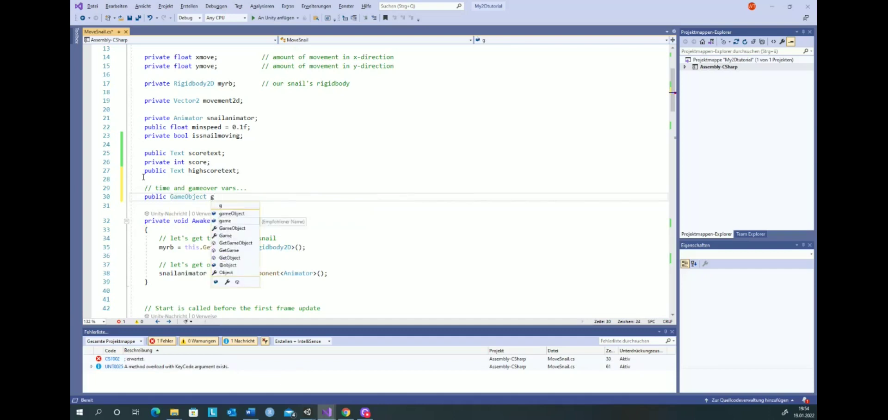
pyautogui.write('ameover')
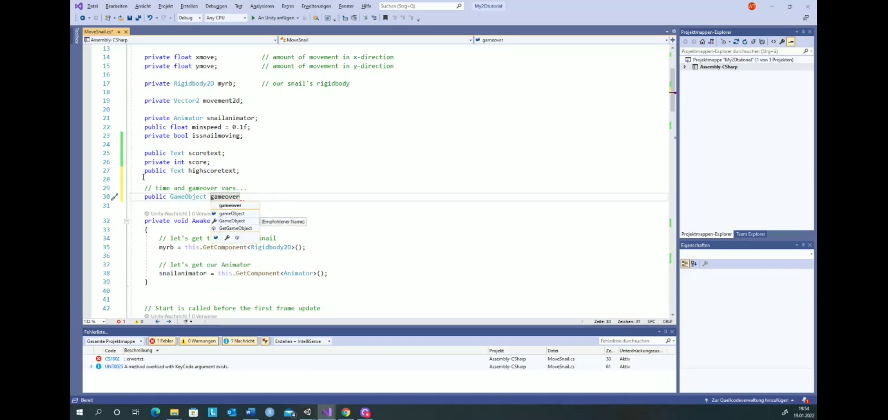
pyautogui.write('text;')
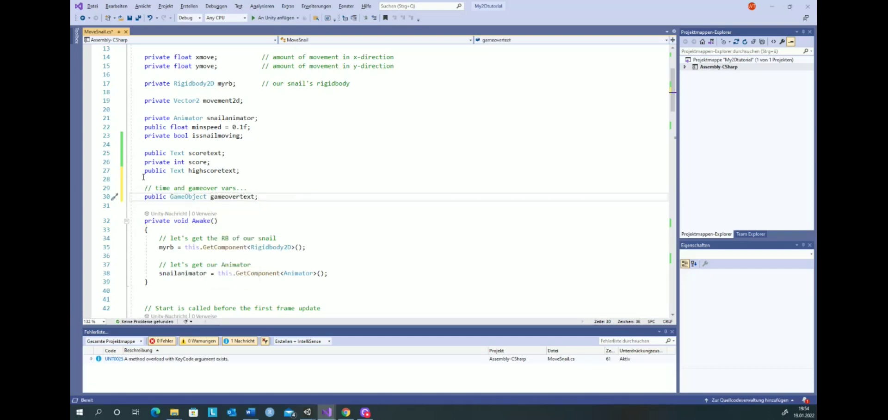
pyautogui.press('Return')
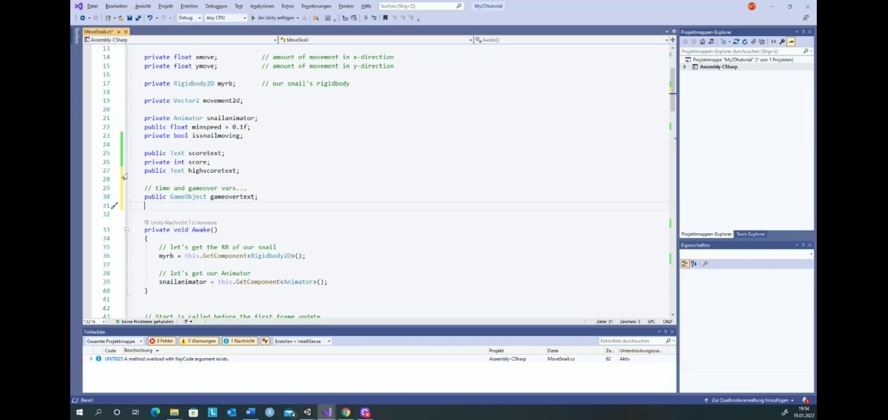
# - Declare 'public Text timelefttext;' on the line under the gameovertext field
pyautogui.write('public ')
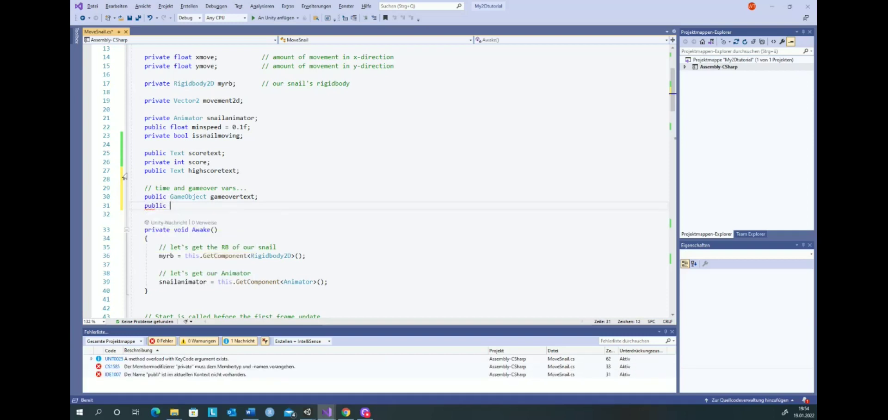
pyautogui.write('Text')
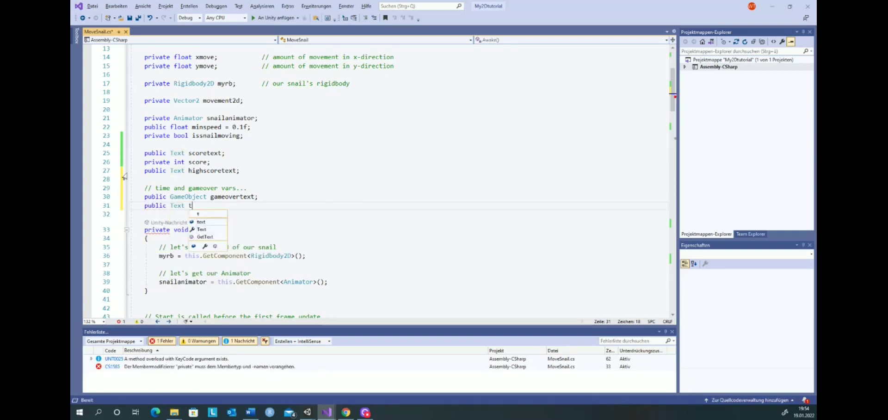
pyautogui.write(' timeleft')
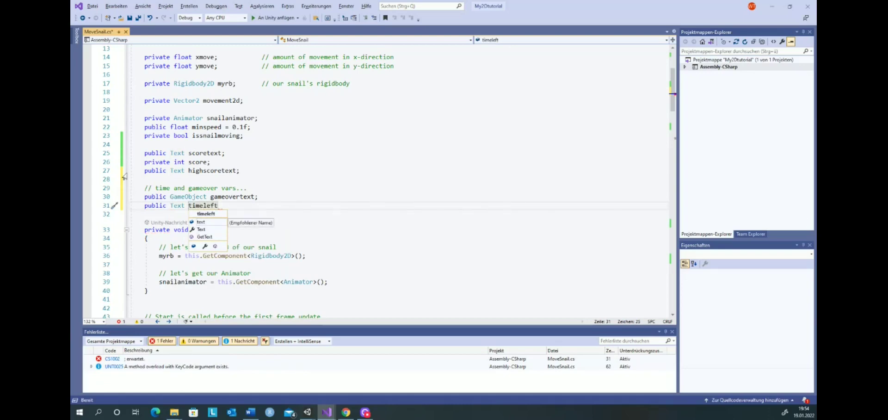
pyautogui.write('text')
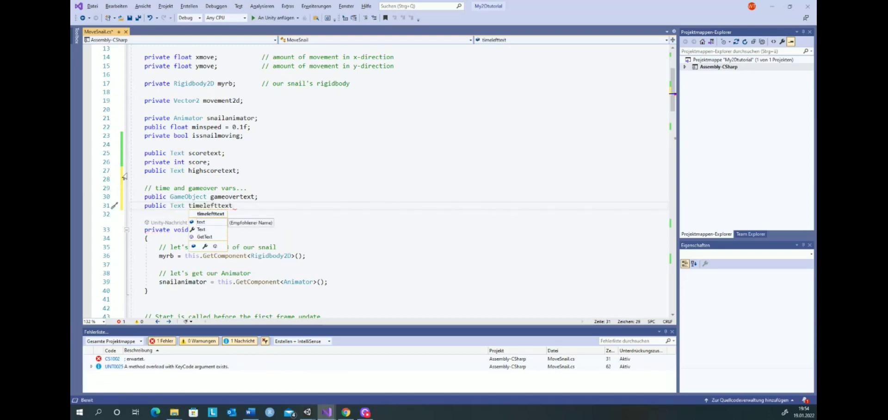
pyautogui.write(';')
pyautogui.press('Return')
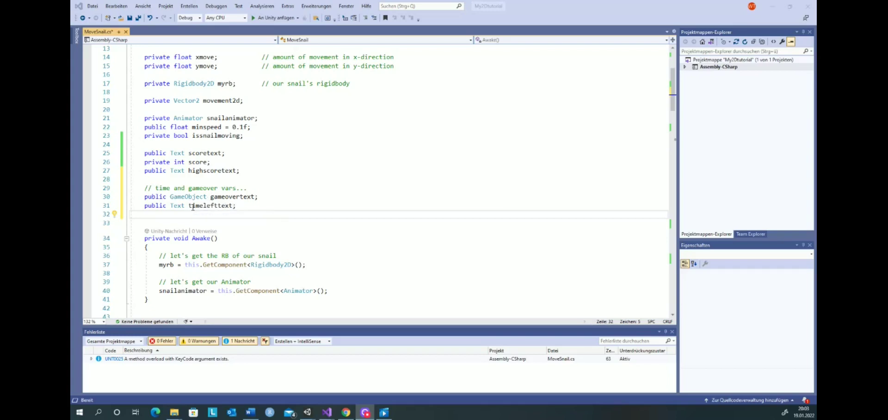
pyautogui.click(144, 217)
pyautogui.hotkey('alt', 'Tab')
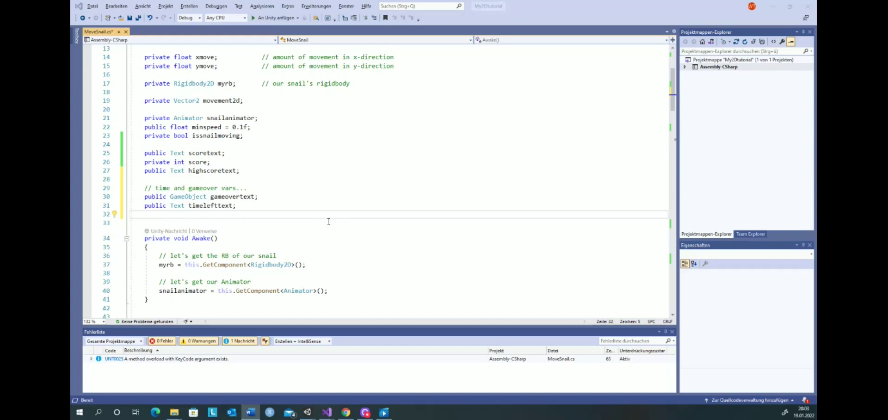
# - Add 'public float gametime = 30.0f;' below the timelefttext declaration
pyautogui.hotkey('alt', 'Tab')
pyautogui.write('public ')
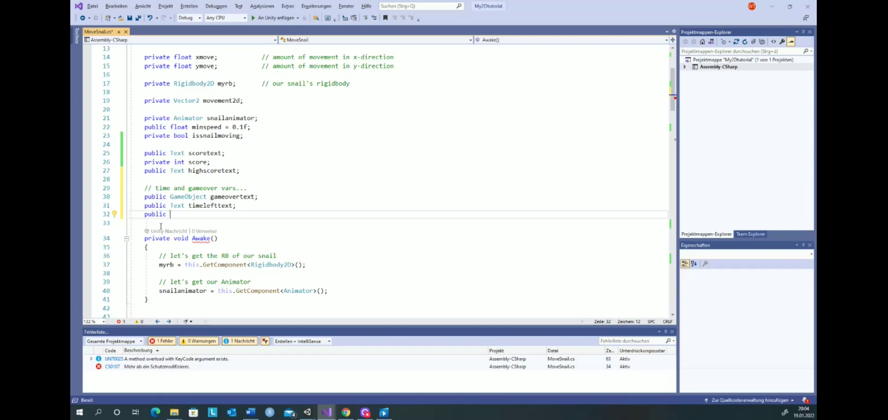
pyautogui.write('float ')
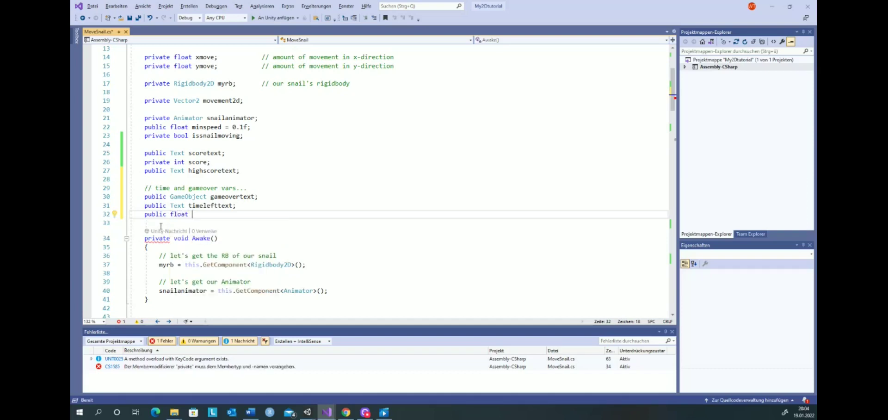
pyautogui.write('game')
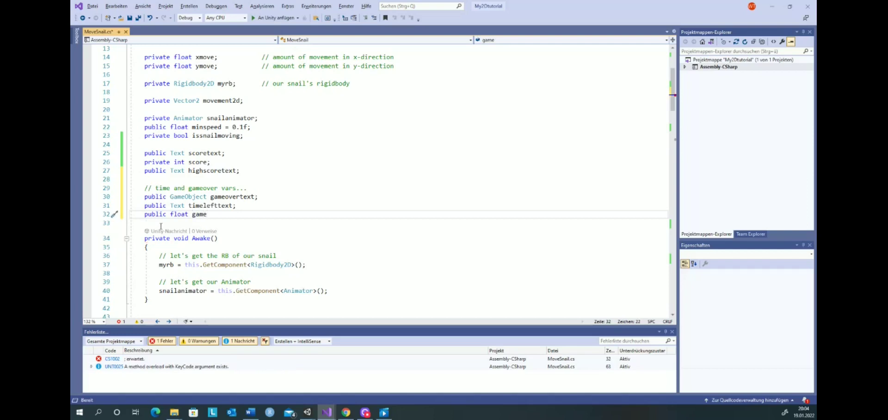
pyautogui.write('time')
pyautogui.write(' = ')
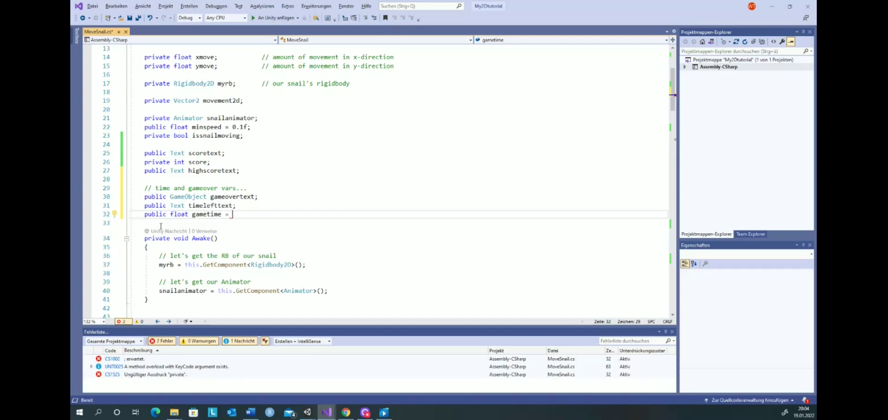
pyautogui.write('30.0')
pyautogui.write('f;')
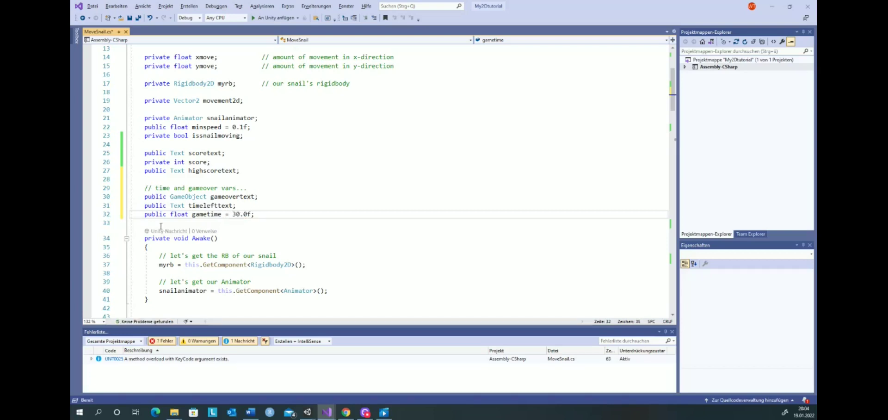
pyautogui.press('Return')
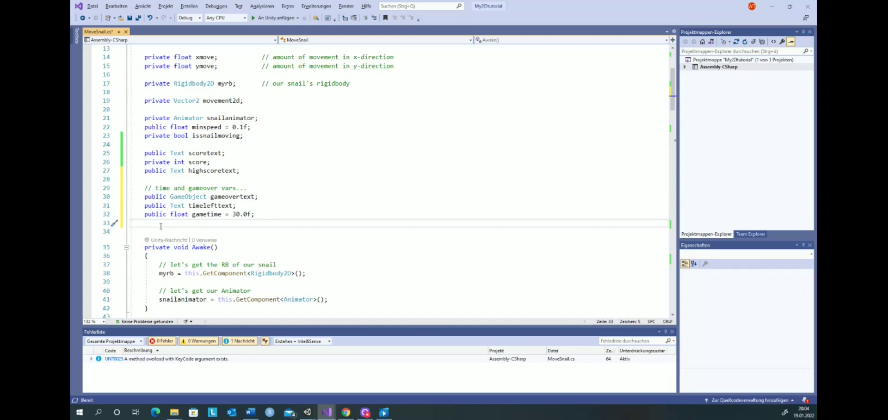
# - Declare 'private float timeleft;' and 'private bool gameover;' after gametime
pyautogui.write('private ')
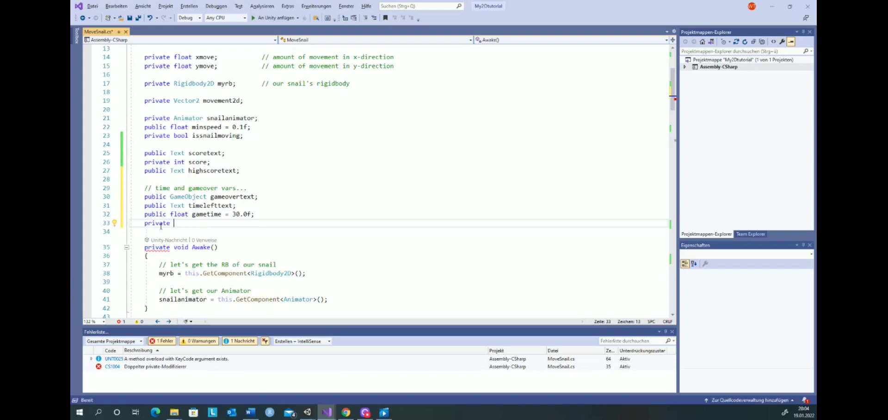
pyautogui.write('float')
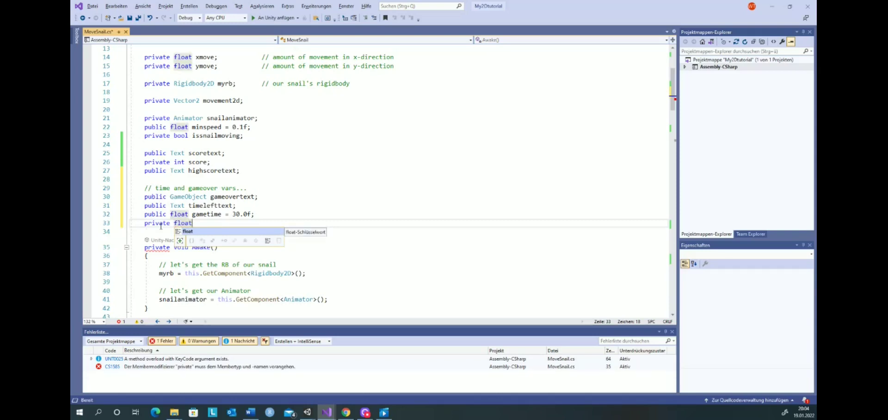
pyautogui.write(' time')
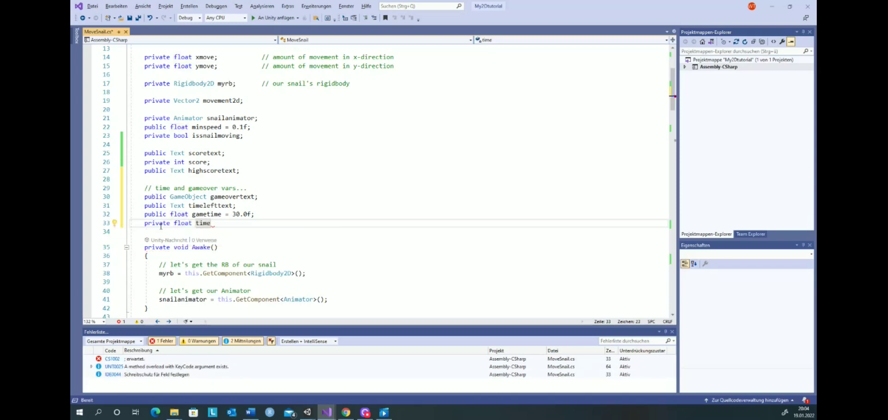
pyautogui.write('left')
pyautogui.write(';')
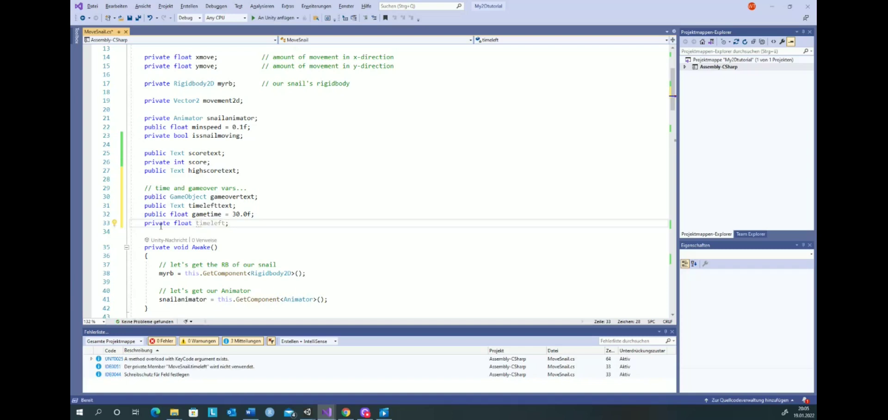
pyautogui.press('Return')
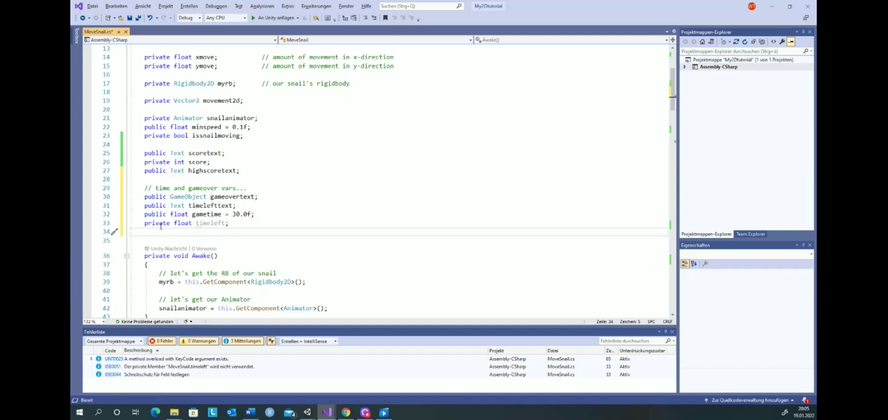
pyautogui.write('pri')
pyautogui.press('Tab')
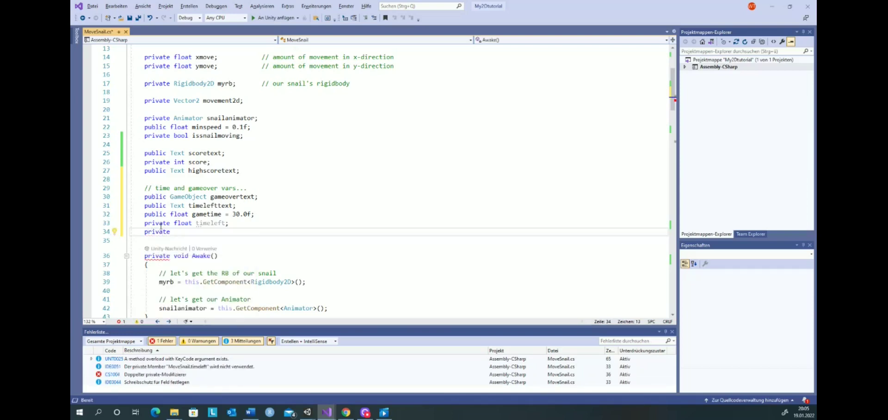
pyautogui.write('bool')
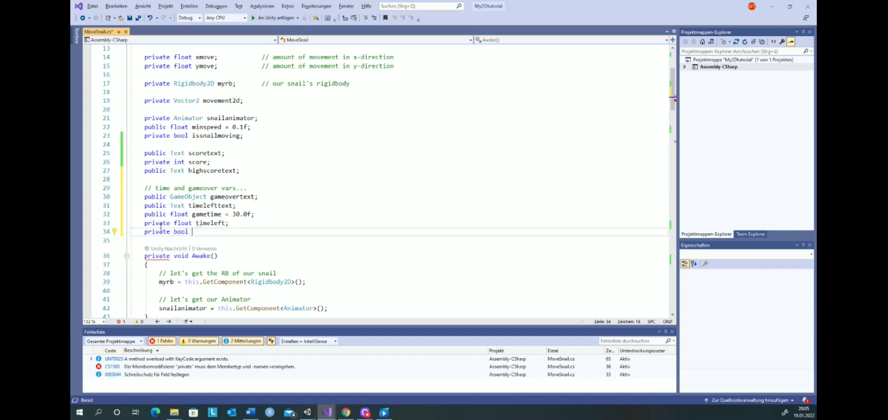
pyautogui.write('ga')
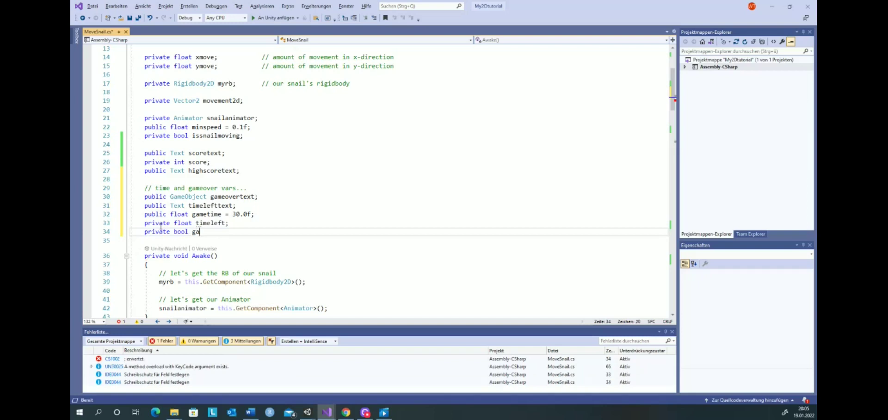
pyautogui.write('meover')
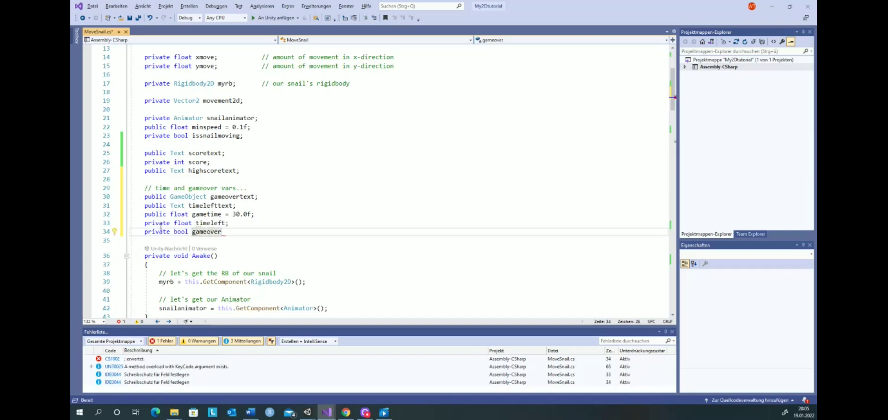
pyautogui.write(';')
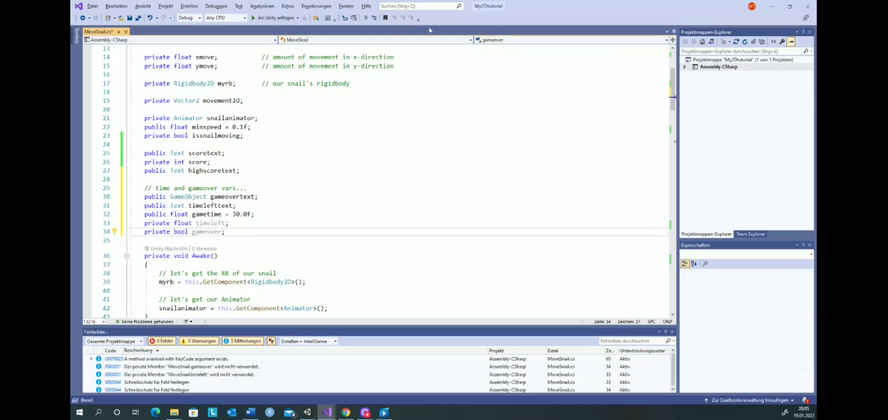
# - In Start(), after UpdateScoreText(), add 'timeleft = gametime;' to reset the timer
pyautogui.scroll(-2, 282, 211)
pyautogui.scroll(-2, 281, 211)
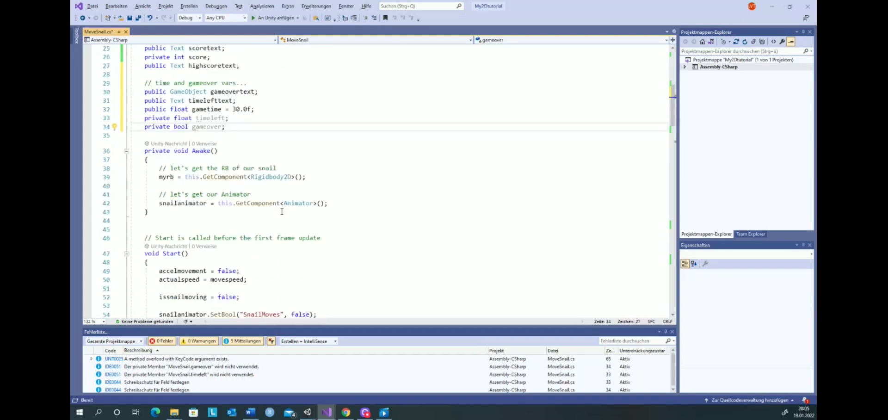
pyautogui.scroll(-2, 281, 212)
pyautogui.scroll(-1, 282, 211)
pyautogui.scroll(1, 282, 211)
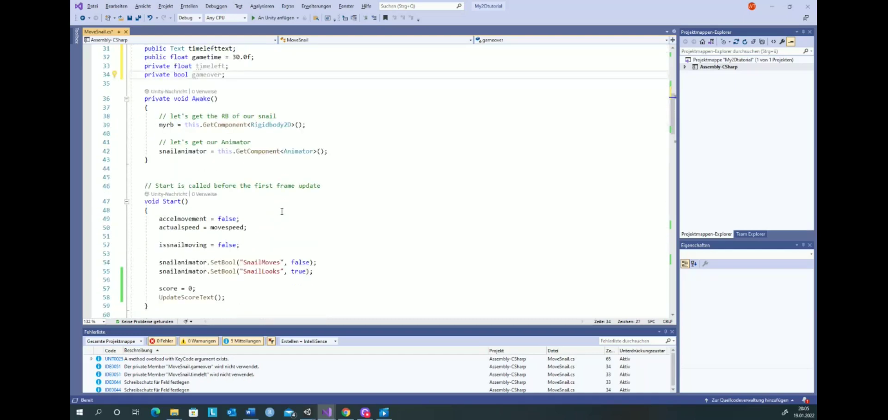
pyautogui.scroll(-2, 282, 212)
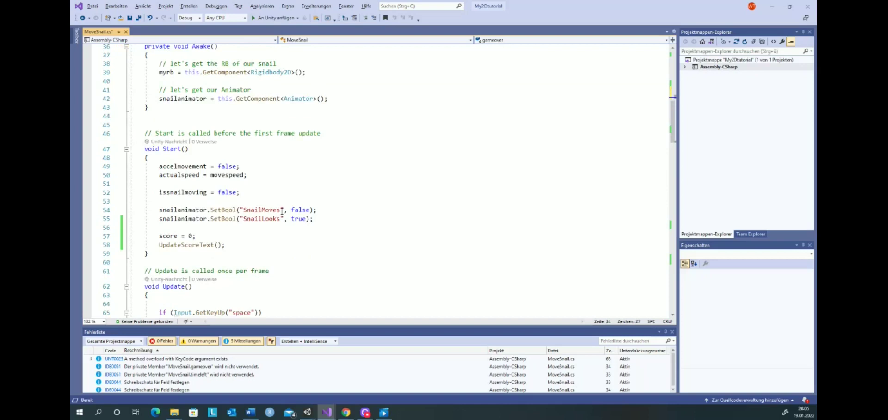
pyautogui.click(248, 245)
pyautogui.press('Return')
pyautogui.press('Return')
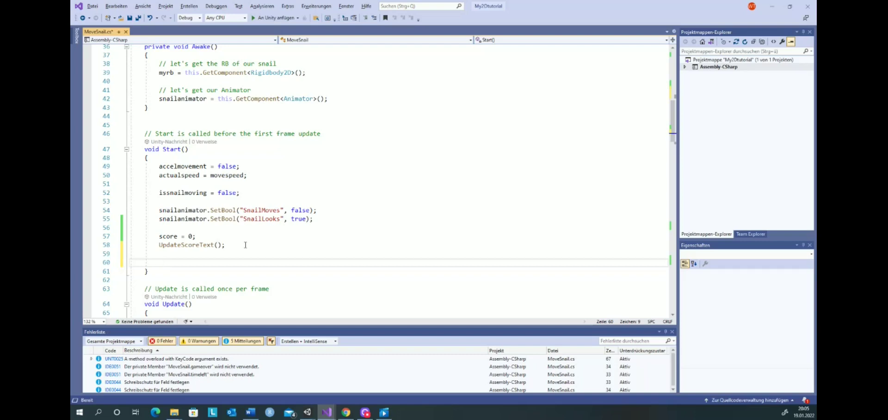
pyautogui.write('time')
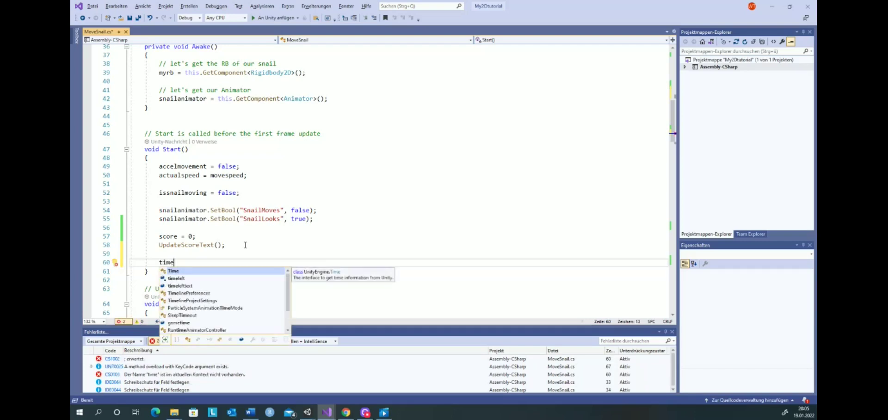
pyautogui.write('ledt')
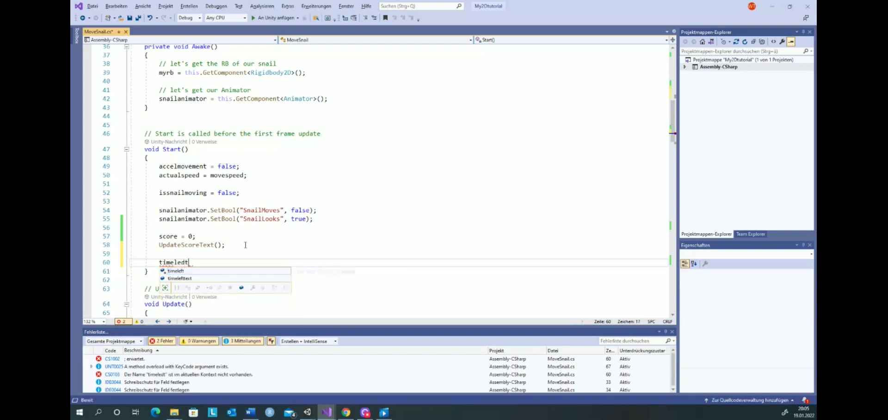
pyautogui.press('BackSpace')
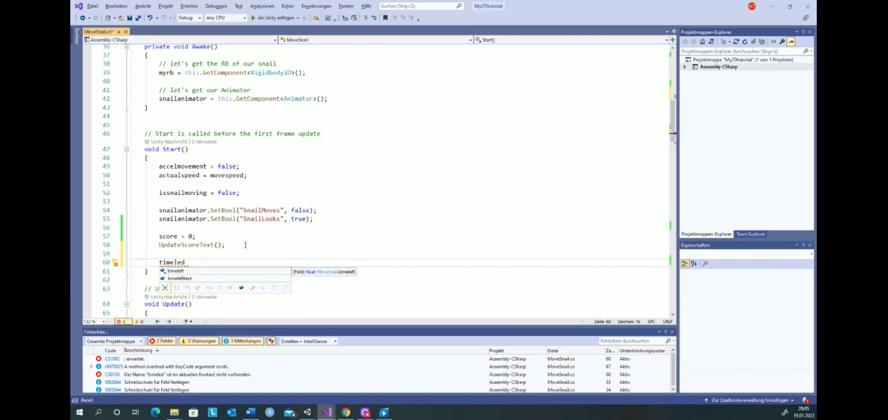
pyautogui.press('BackSpace')
pyautogui.write('ft = ')
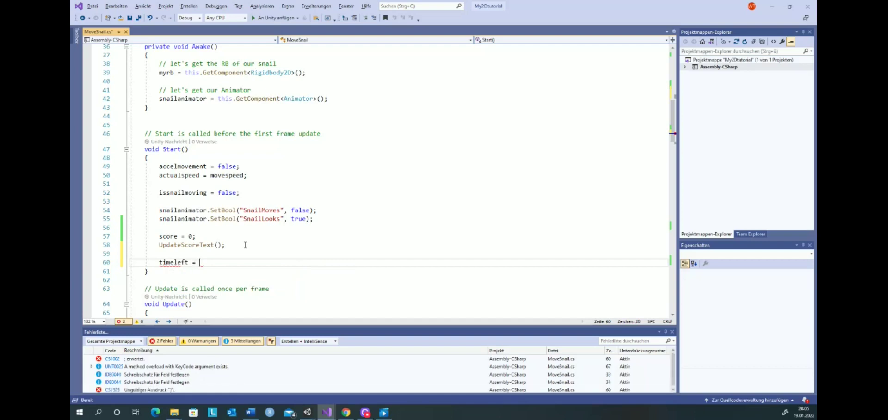
pyautogui.write('g')
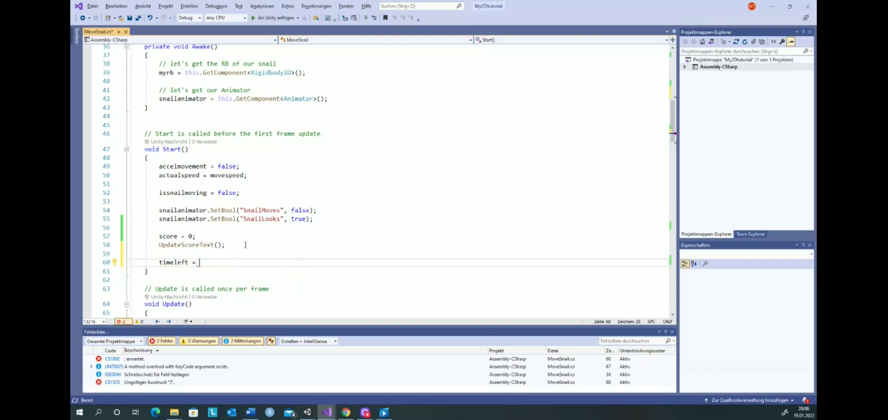
pyautogui.write('ametime')
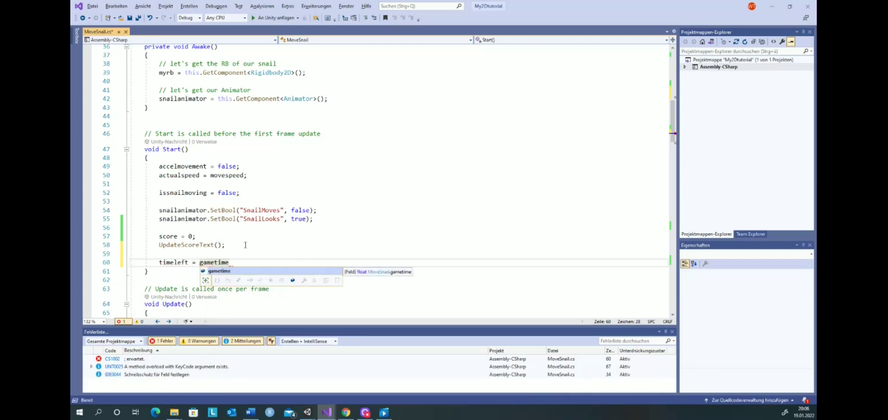
pyautogui.write(';')
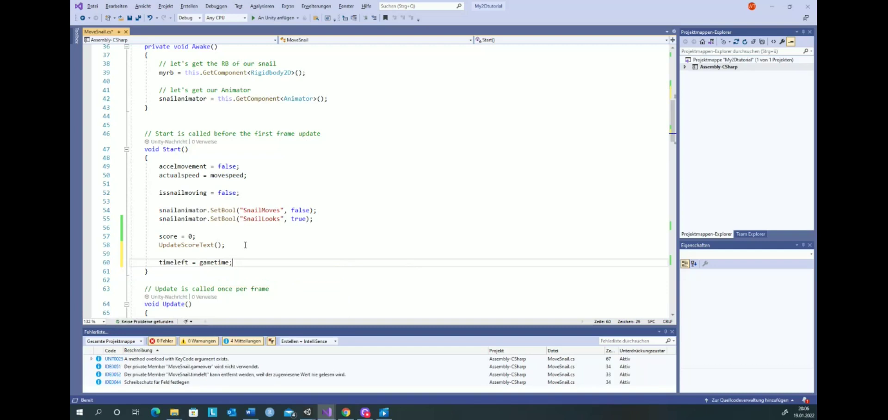
pyautogui.press('Return')
# - Add 'gameover = false;' and 'gameovertext.SetActive(false);' to Start()
pyautogui.write('gameov')
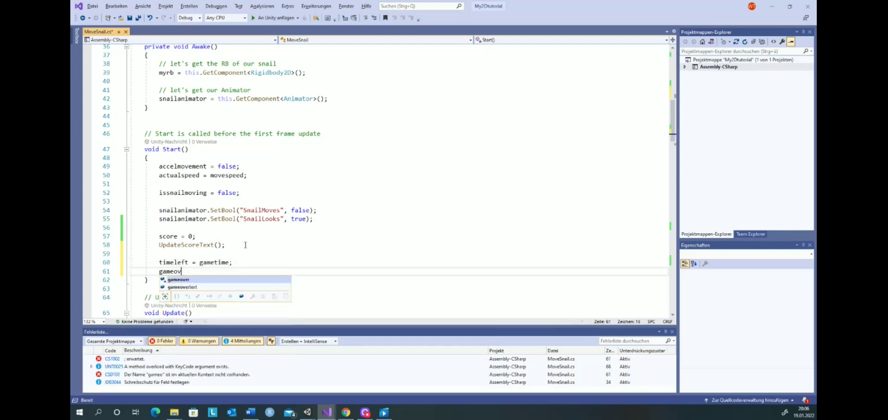
pyautogui.write('er = fal')
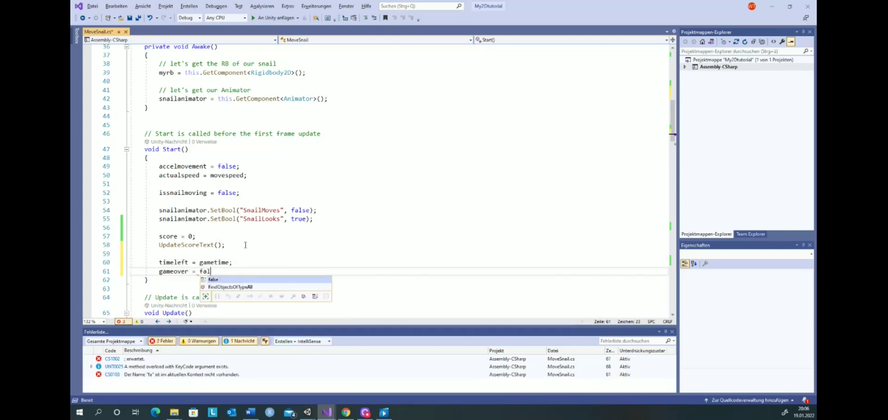
pyautogui.write('se;')
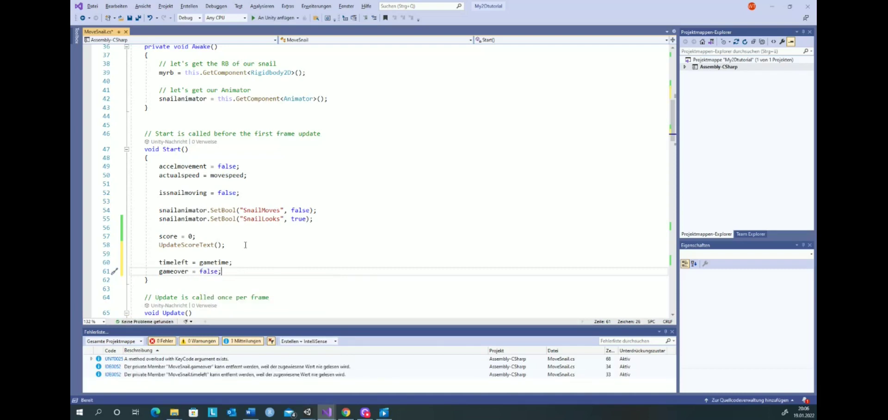
pyautogui.press('Return')
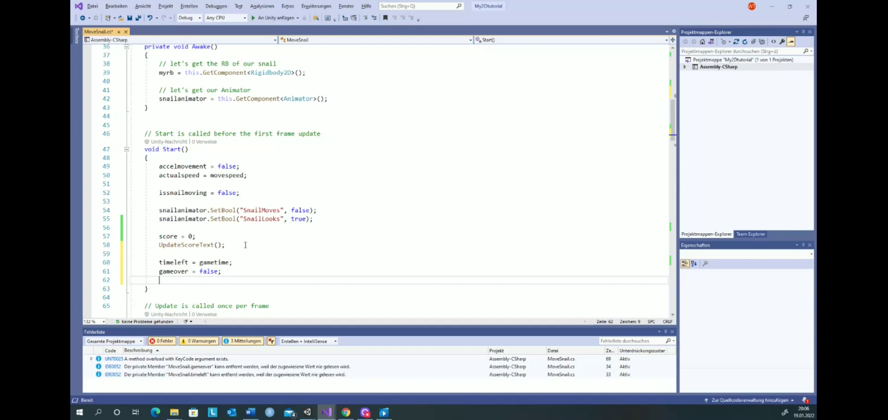
pyautogui.write('gameover')
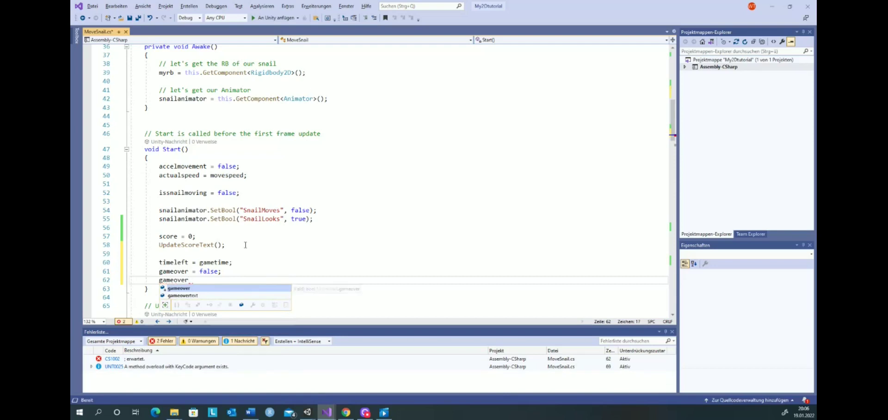
pyautogui.press('Down')
pyautogui.press('Tab')
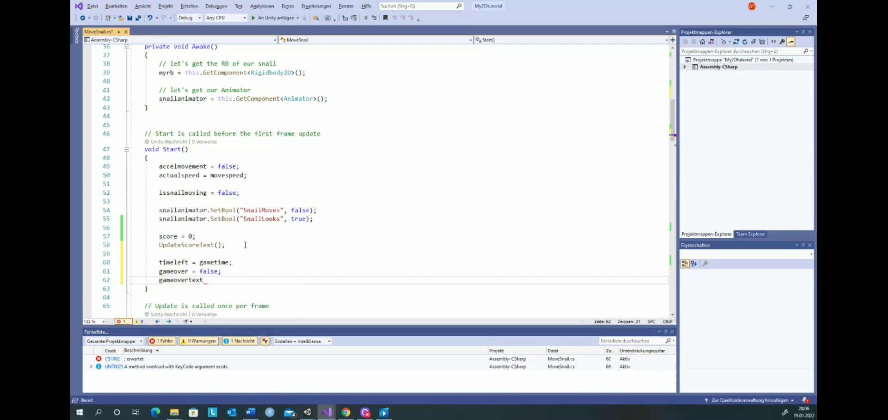
pyautogui.write('.setac')
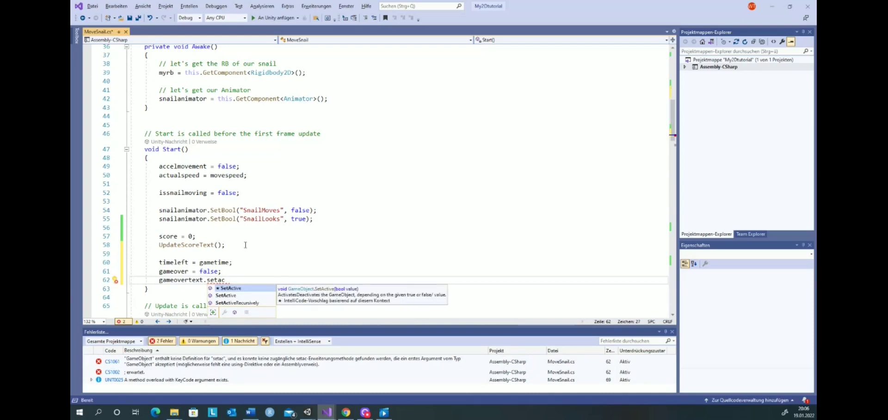
pyautogui.press('Tab')
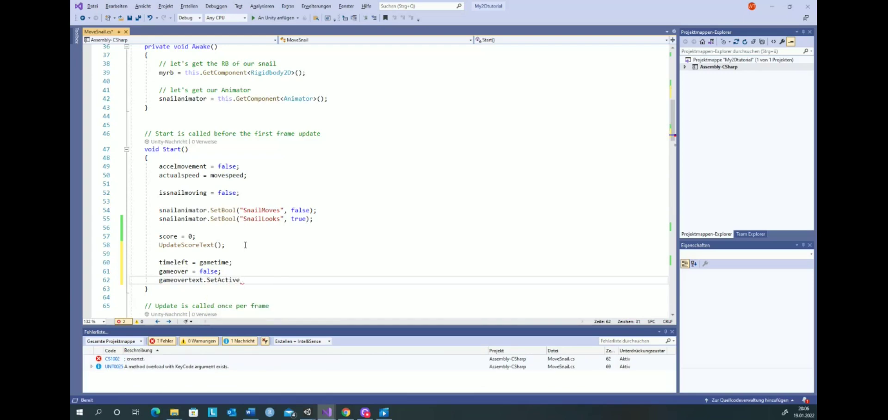
pyautogui.write('(false')
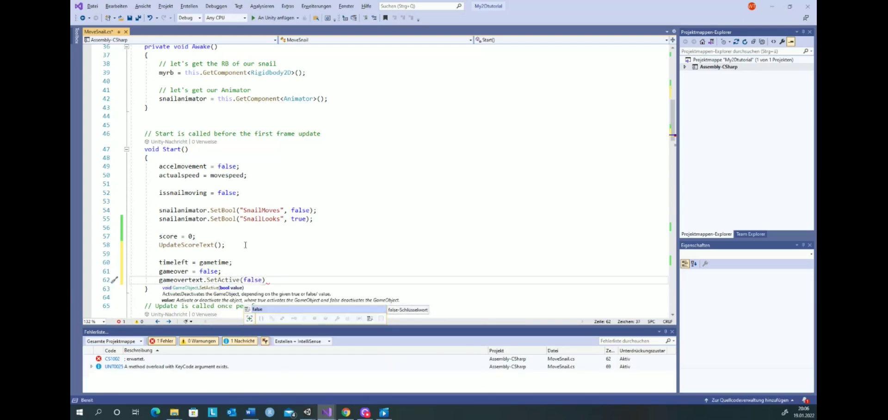
pyautogui.write(');')
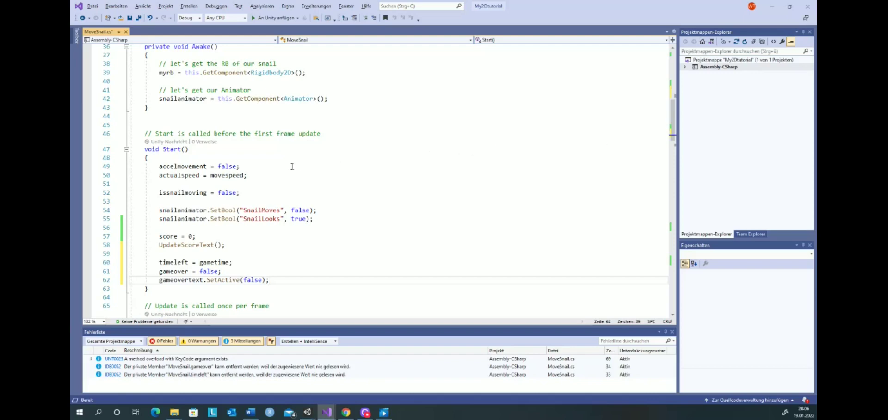
# - Count the timer down in Update() with 'timeleft -= Time.deltaTime;'
pyautogui.scroll(-5, 253, 256)
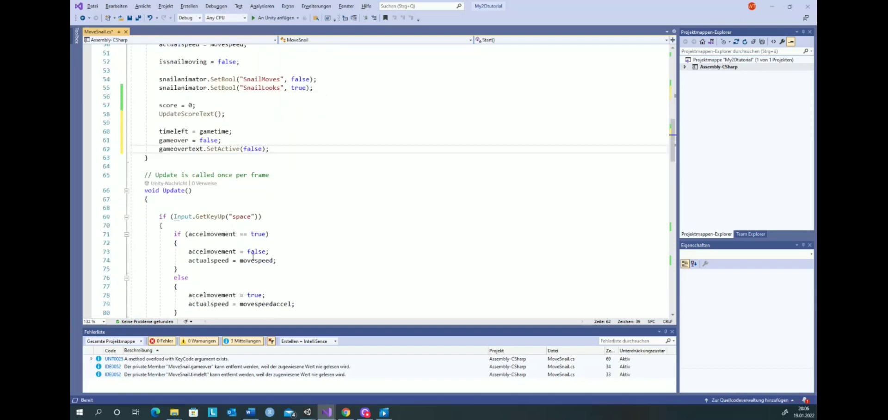
pyautogui.scroll(-3, 253, 257)
pyautogui.scroll(-5, 253, 257)
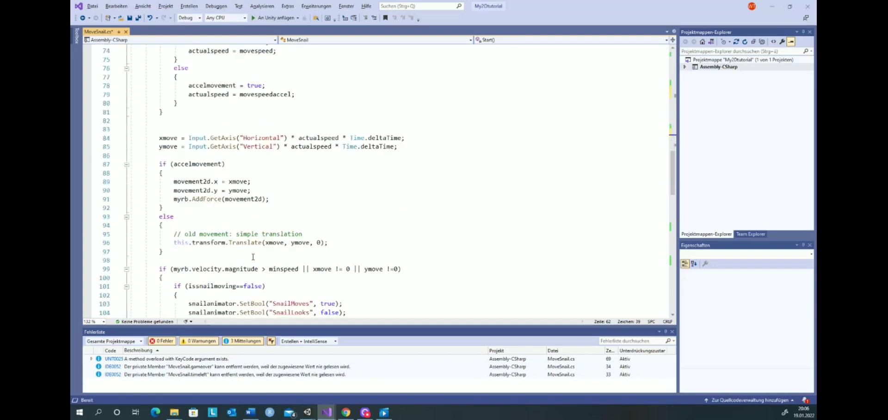
pyautogui.scroll(-6, 253, 257)
pyautogui.scroll(-3, 253, 257)
pyautogui.scroll(1, 253, 257)
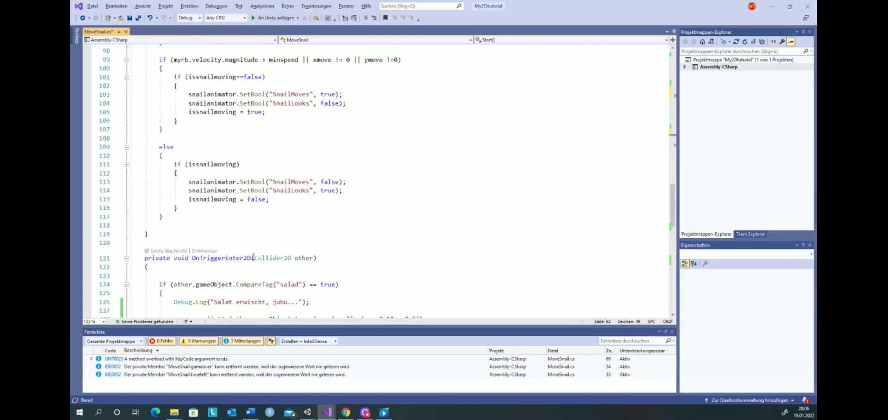
pyautogui.click(171, 218)
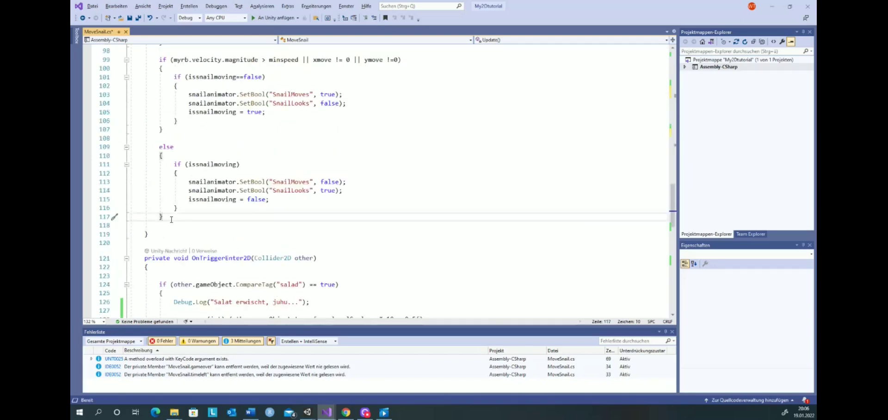
pyautogui.press('Return')
pyautogui.press('Return')
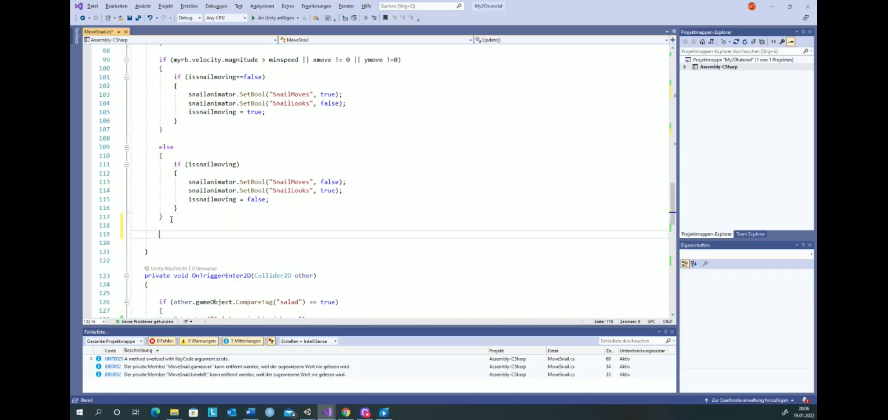
pyautogui.write('timele')
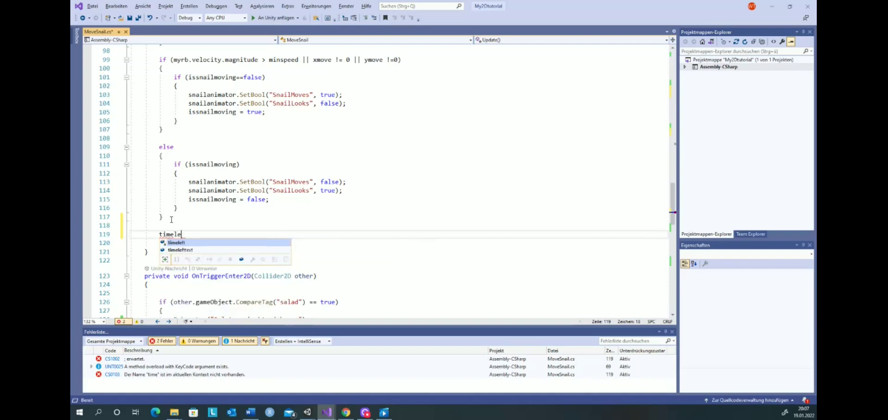
pyautogui.write('ft ')
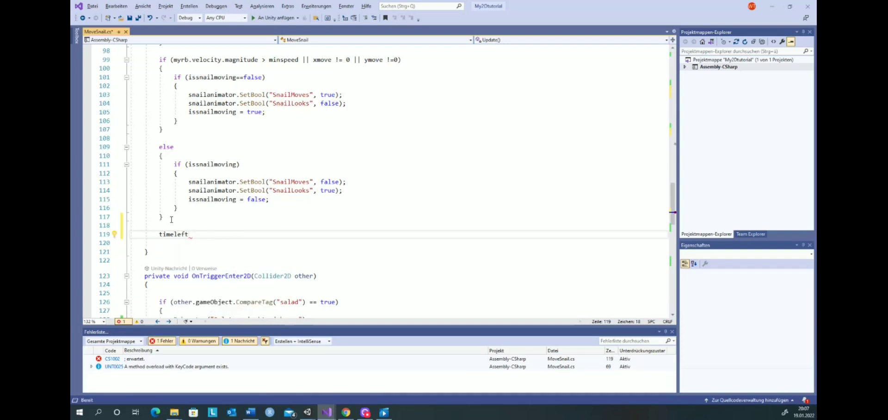
pyautogui.write('-=')
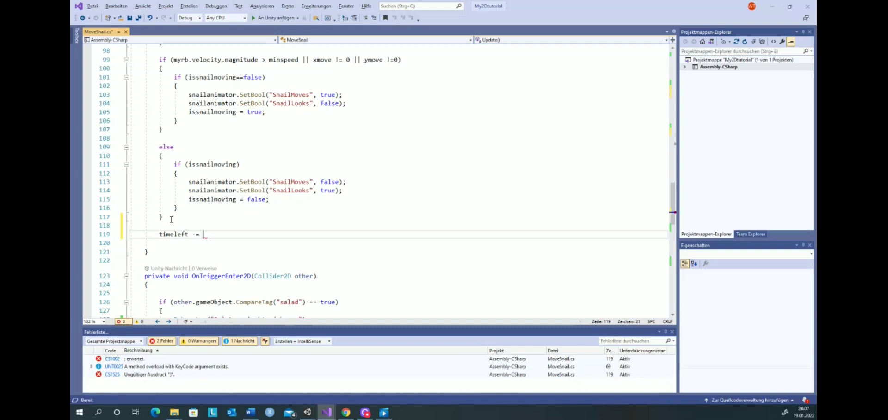
pyautogui.write('Time')
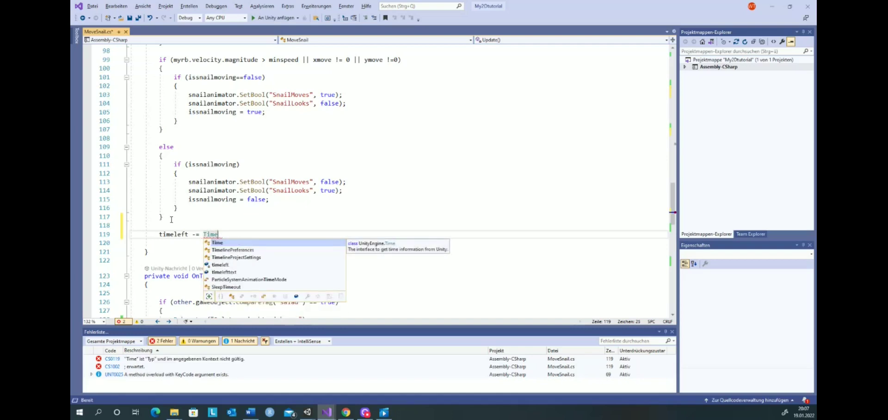
pyautogui.write('.')
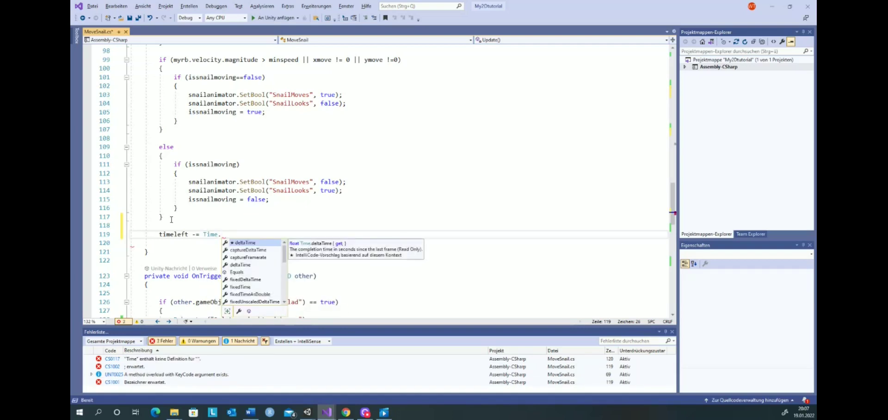
pyautogui.write('delt')
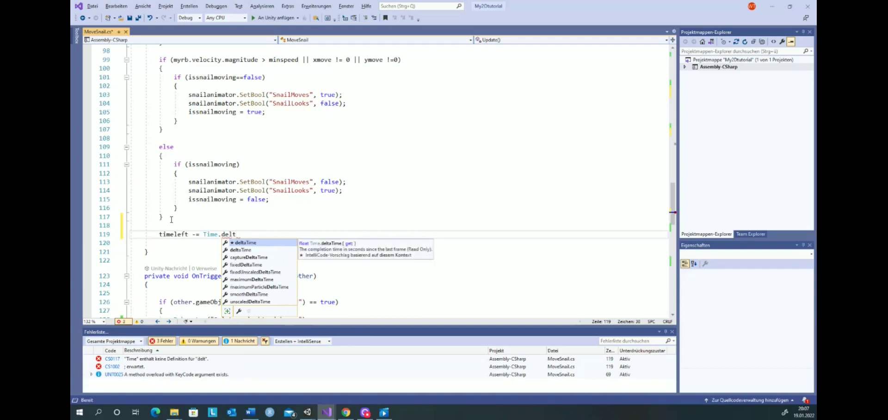
pyautogui.doubleClick(246, 244)
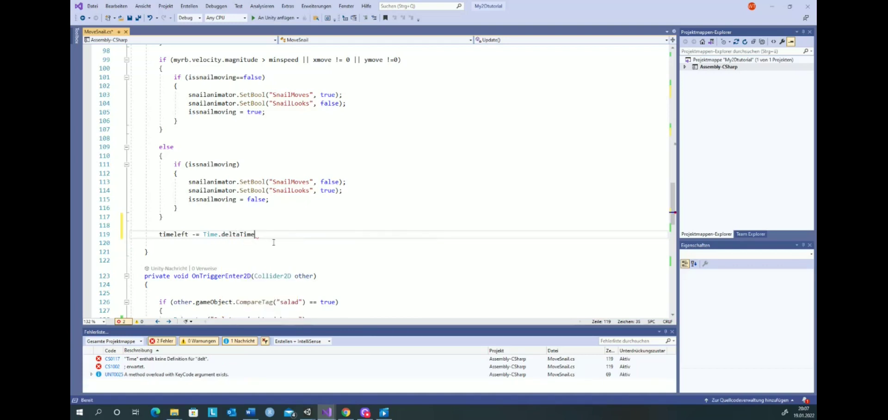
pyautogui.write(';')
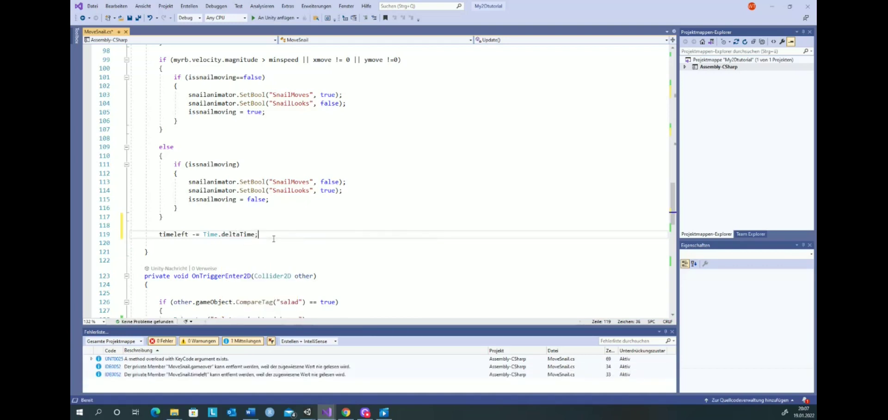
pyautogui.press('Return')
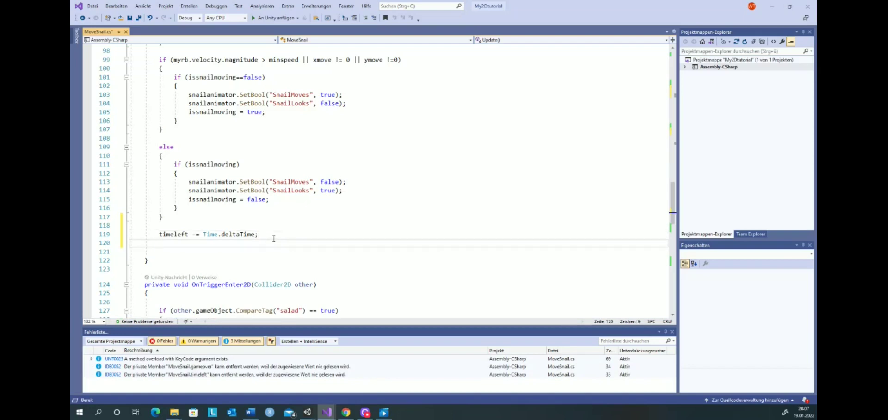
# - Add an if (timeleft <= 0) block setting timeleft = 0, gameover = true, and gameovertext.SetActive(true)
pyautogui.write('if (')
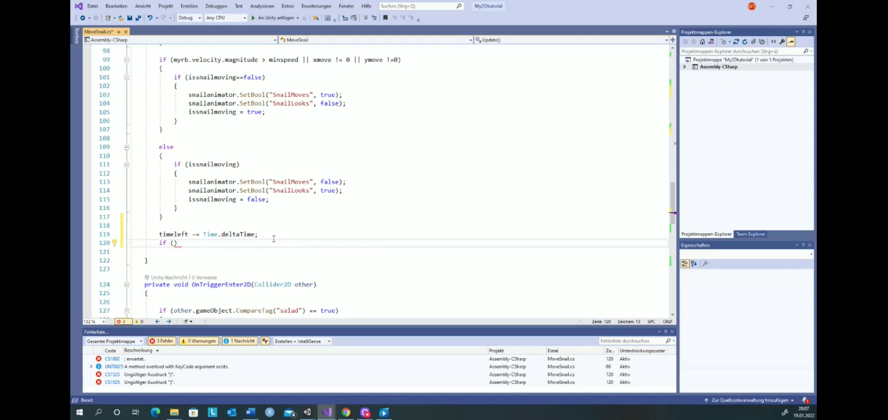
pyautogui.write('timeleft ')
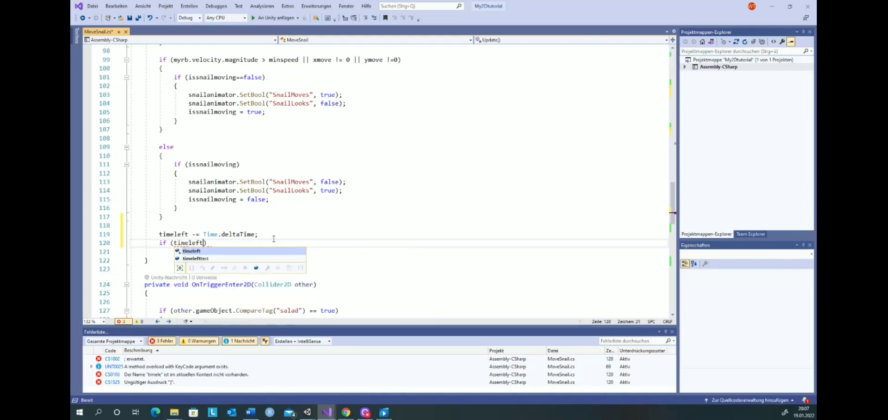
pyautogui.write('<=')
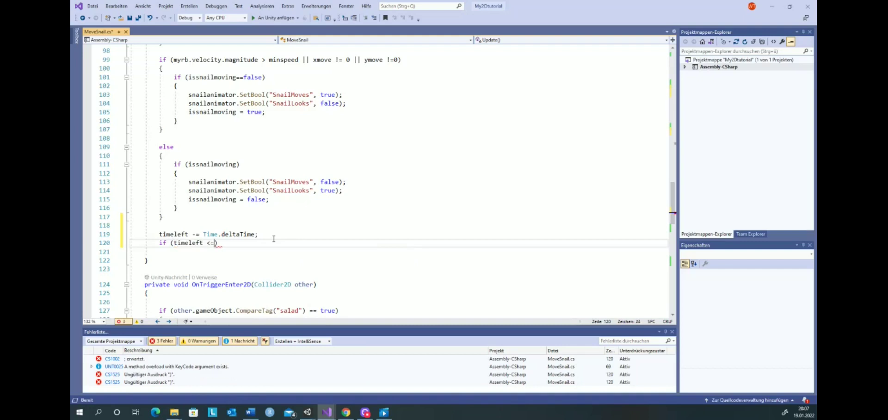
pyautogui.write(' 0')
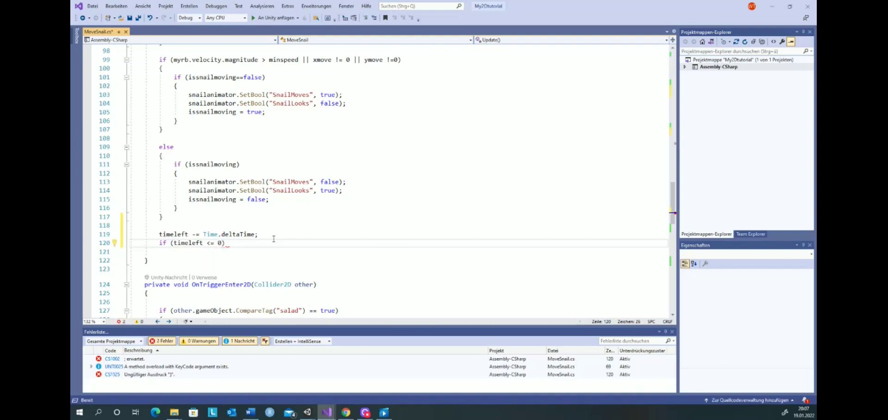
pyautogui.write(') {')
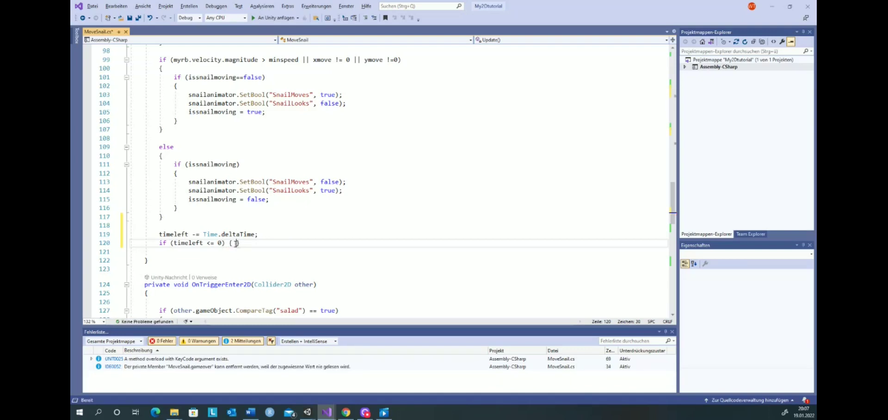
pyautogui.press('Return')
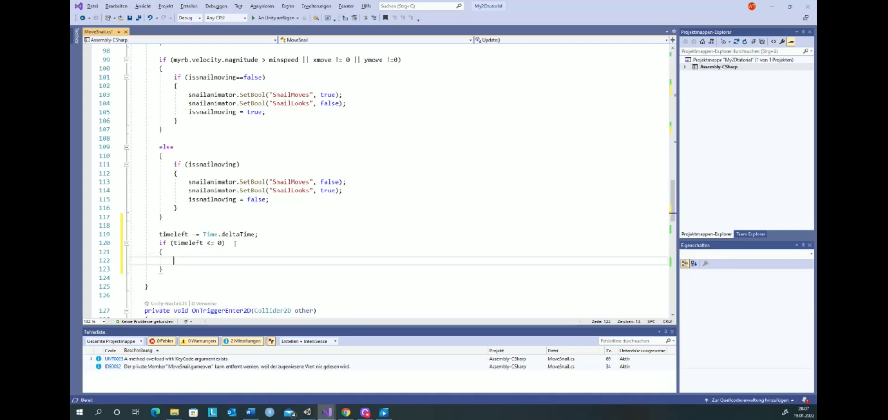
pyautogui.write('time')
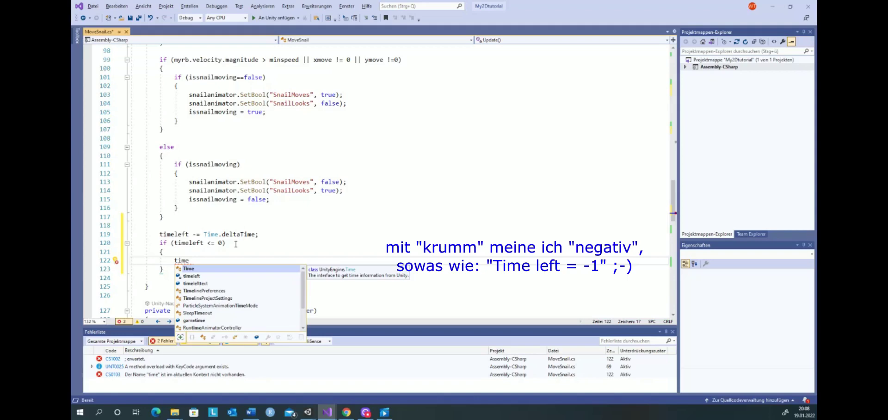
pyautogui.write('left')
pyautogui.write(' = 0')
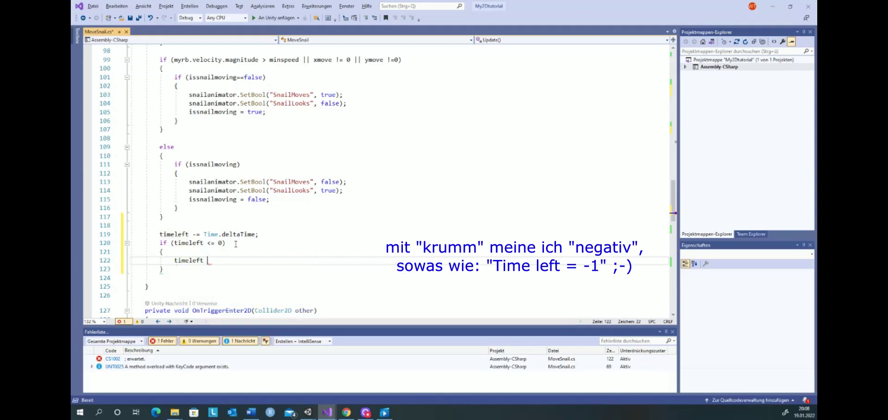
pyautogui.write(';')
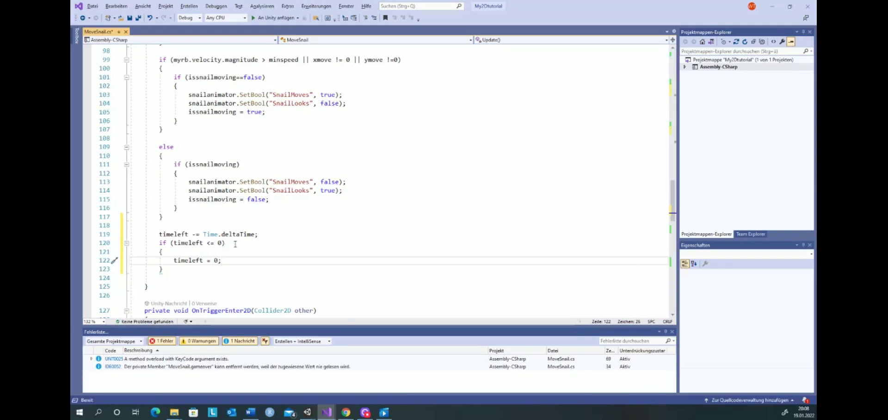
pyautogui.press('Return')
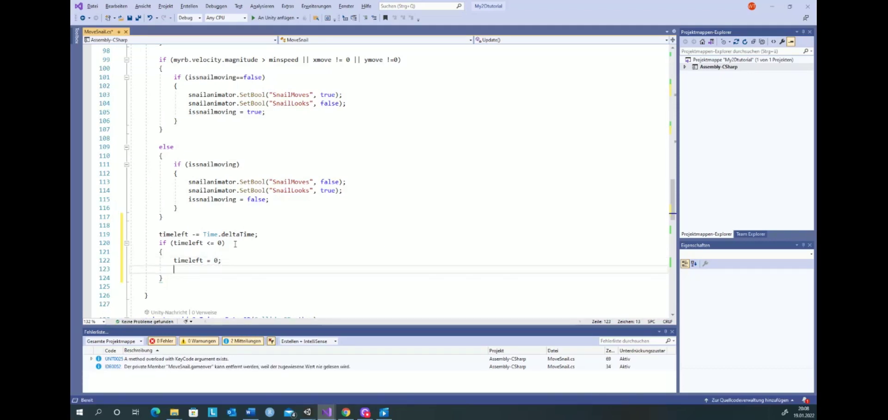
pyautogui.write('gameo')
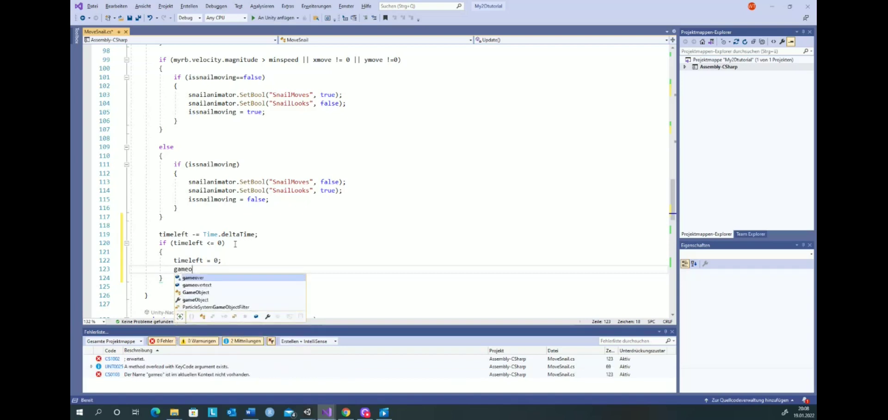
pyautogui.write('ver = ')
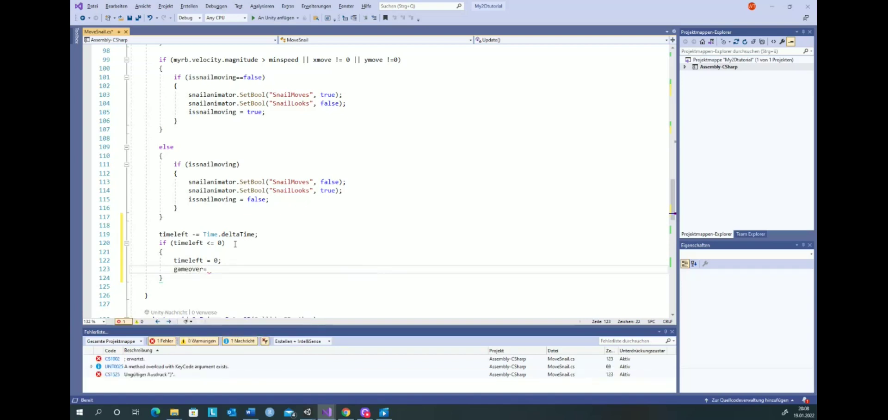
pyautogui.write('true;')
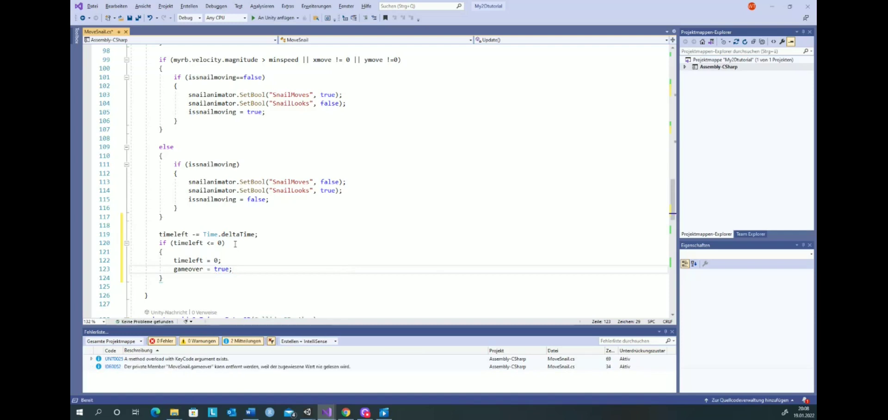
pyautogui.press('Return')
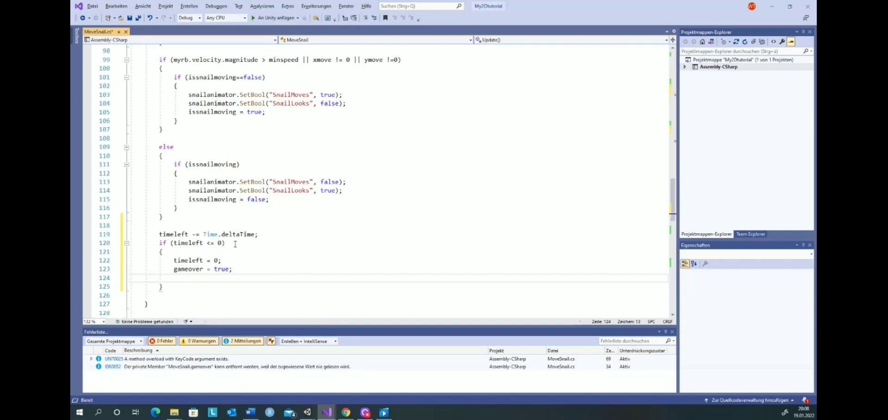
pyautogui.write('gameo')
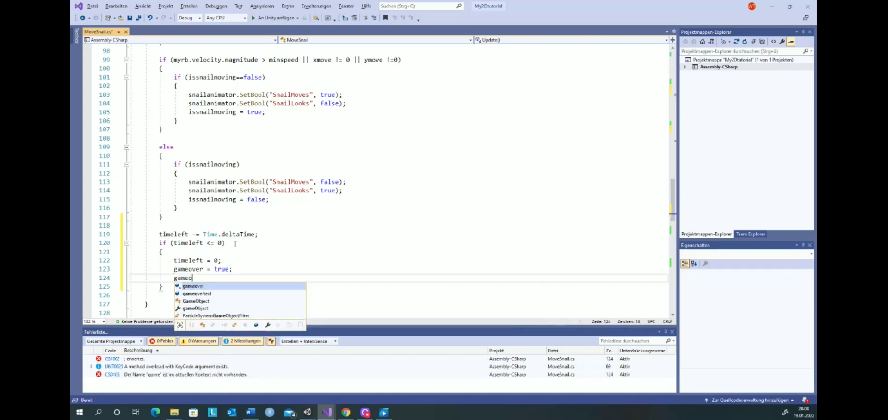
pyautogui.write('vertext')
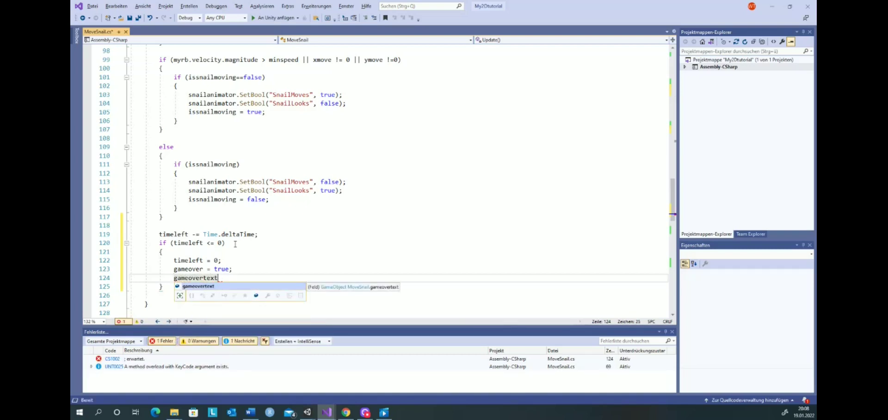
pyautogui.write('.set')
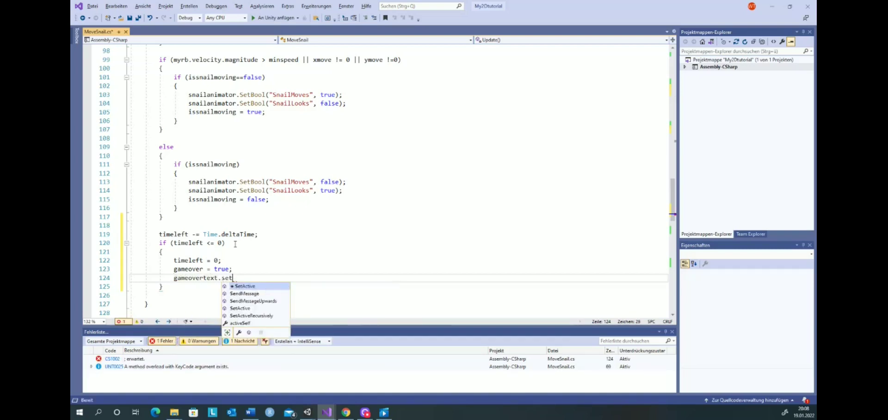
pyautogui.press('Tab')
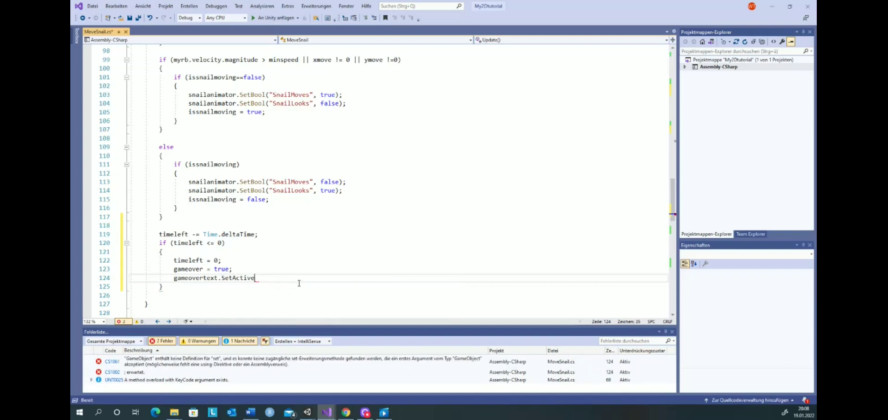
pyautogui.write('(')
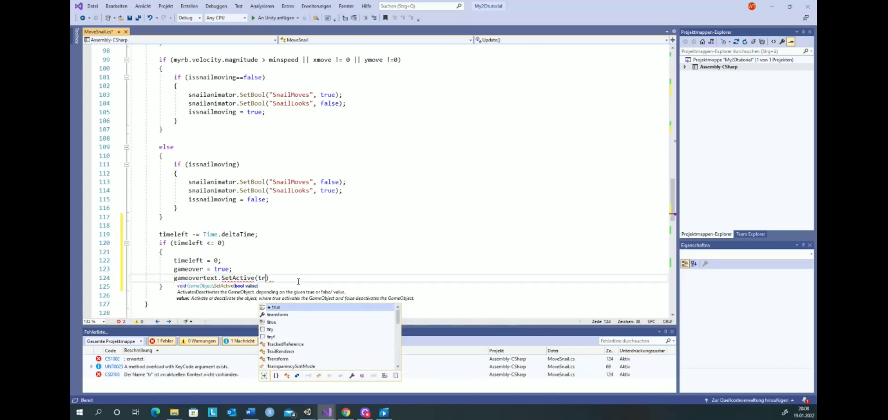
pyautogui.write('true);')
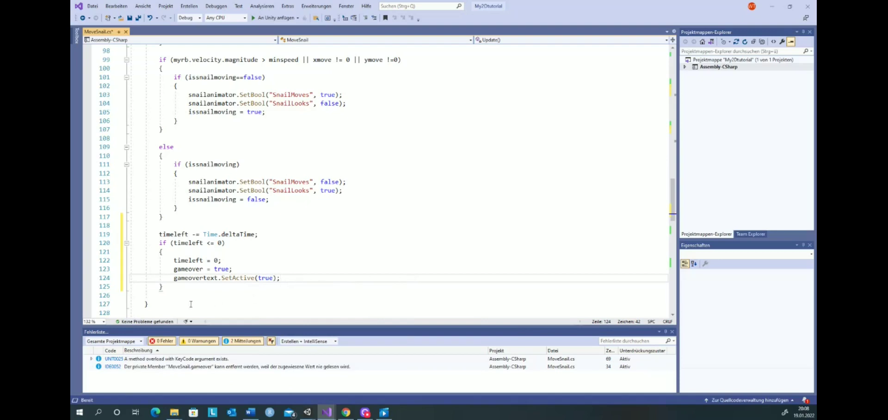
pyautogui.click(180, 288)
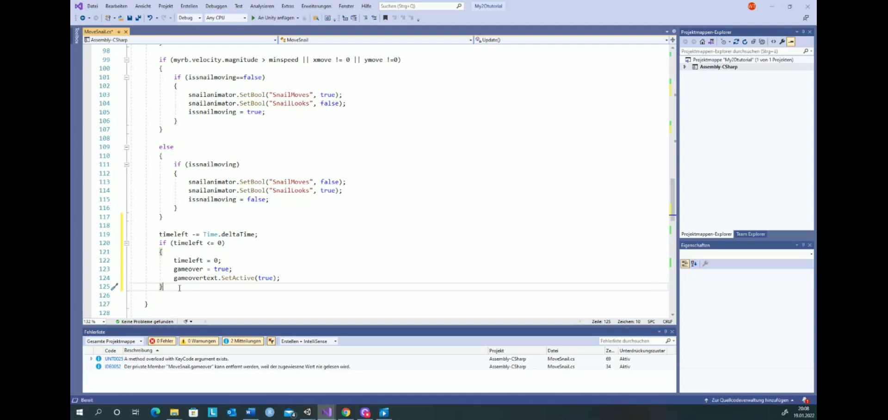
# - Add an else branch setting timelefttext.text to "Time left: " + (int)timeleft
pyautogui.press('Return')
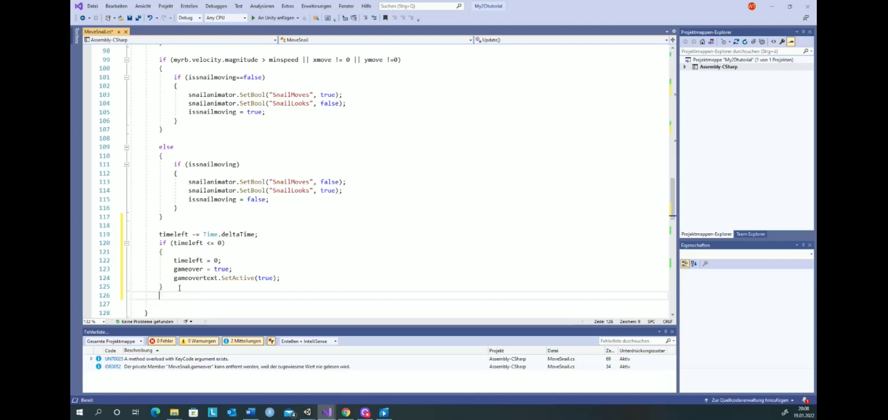
pyautogui.write('else ')
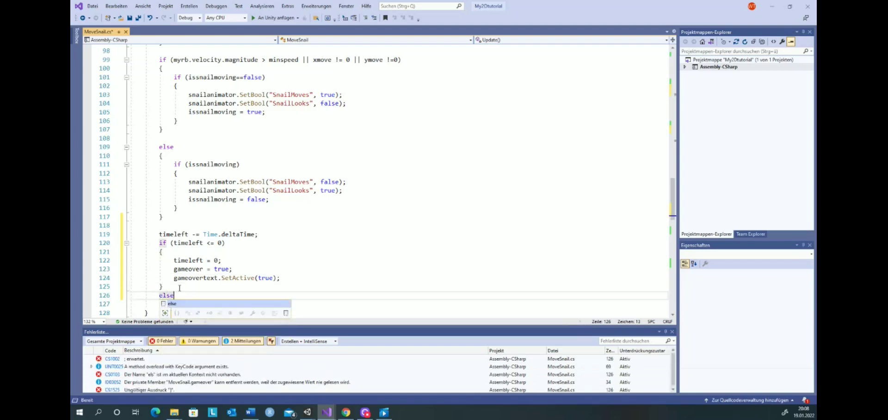
pyautogui.write('{')
pyautogui.press('Return')
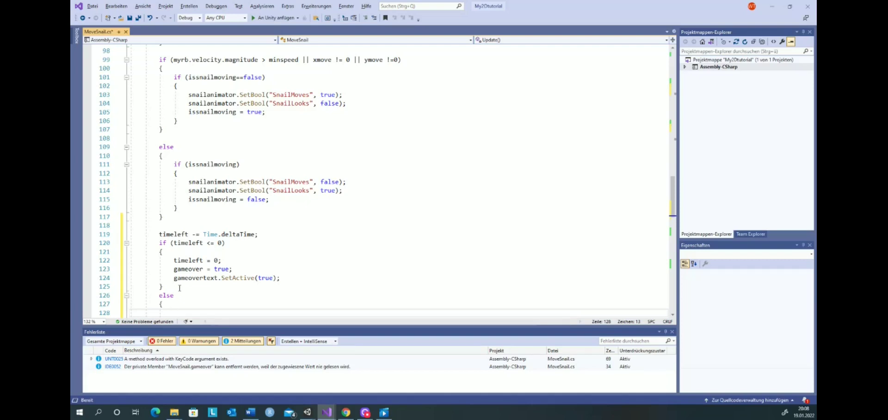
pyautogui.write('timeleft')
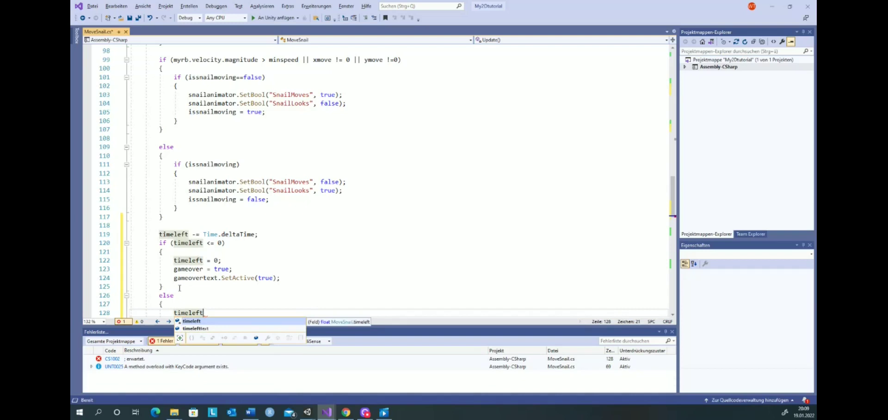
pyautogui.click(217, 329)
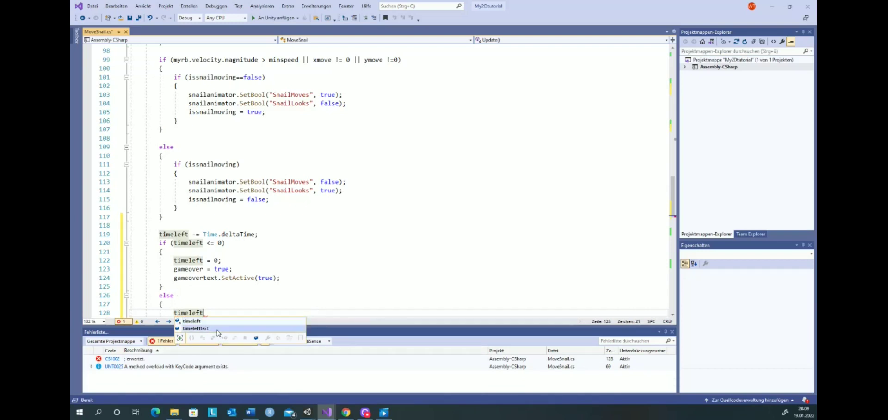
pyautogui.press('Tab')
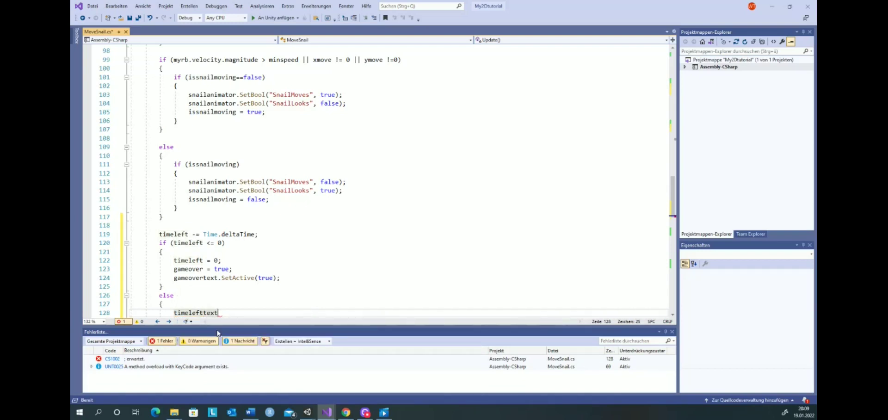
pyautogui.write('.text')
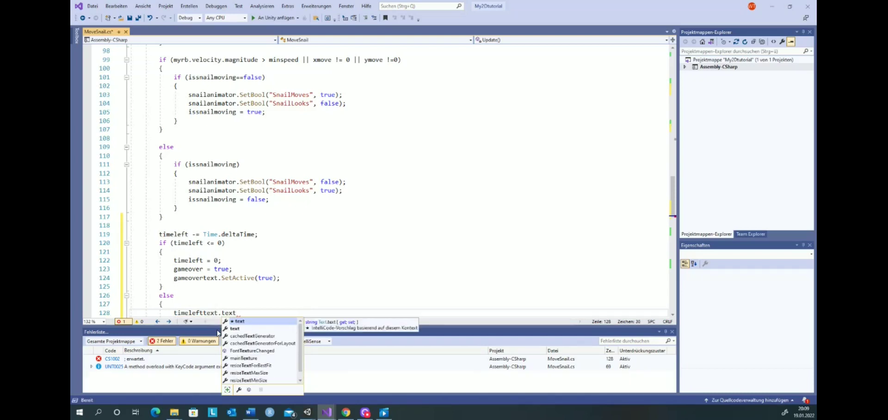
pyautogui.write(' = "')
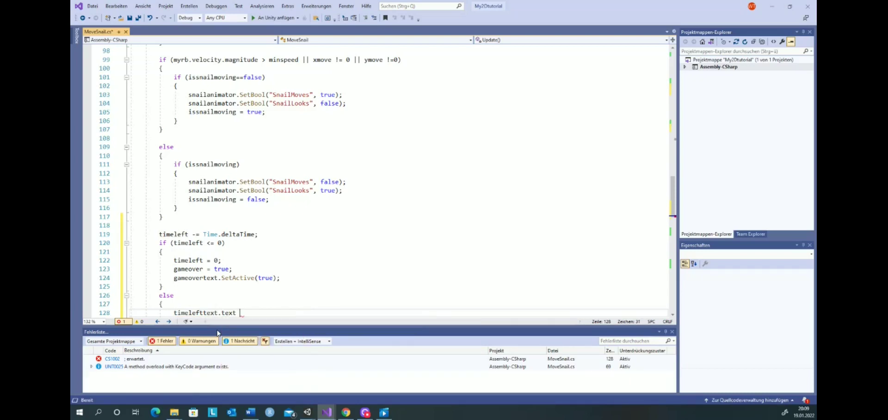
pyautogui.write('T')
pyautogui.write('ime left')
pyautogui.write(': ')
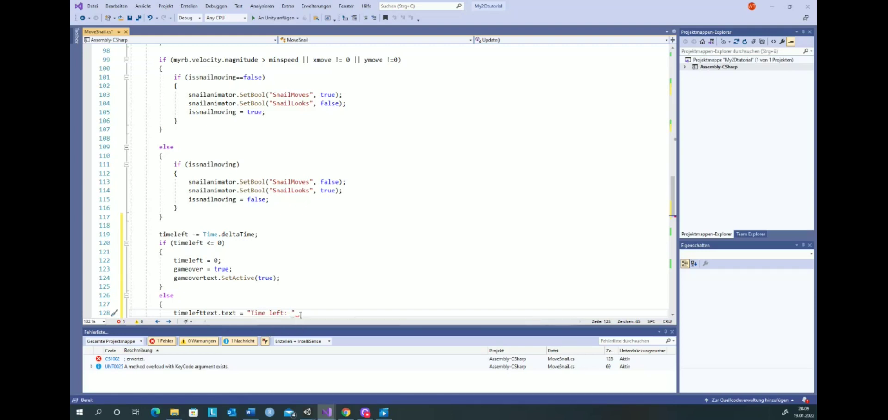
pyautogui.write('"')
pyautogui.write(' + ')
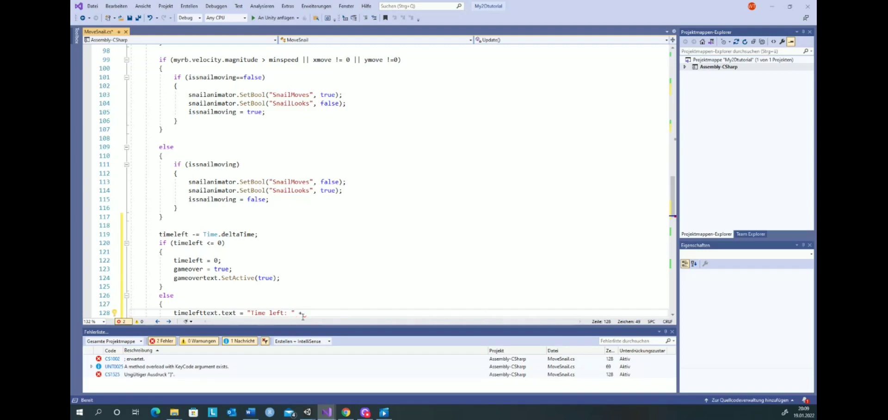
pyautogui.write('(')
pyautogui.write('int')
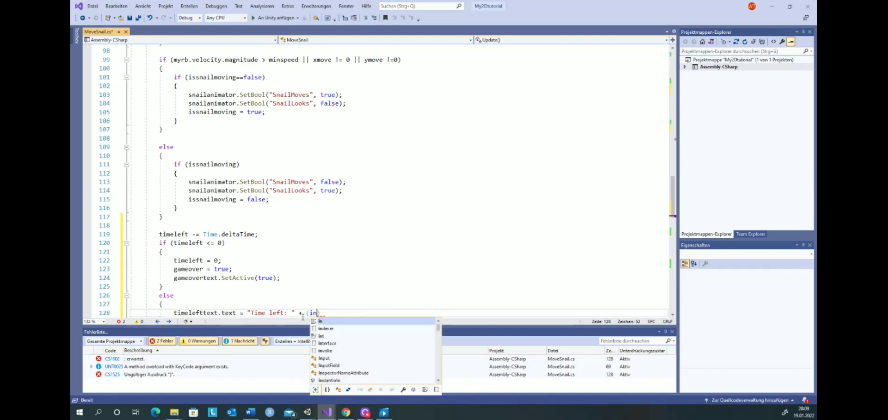
pyautogui.click(340, 312)
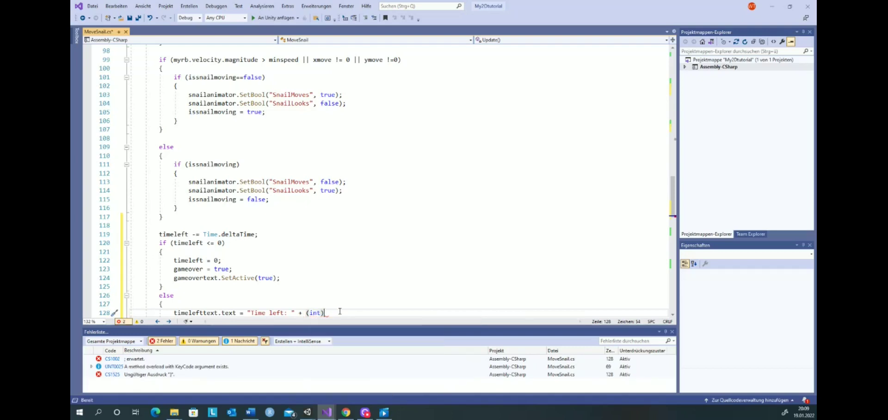
pyautogui.write('(in')
pyautogui.write('t)timeleft')
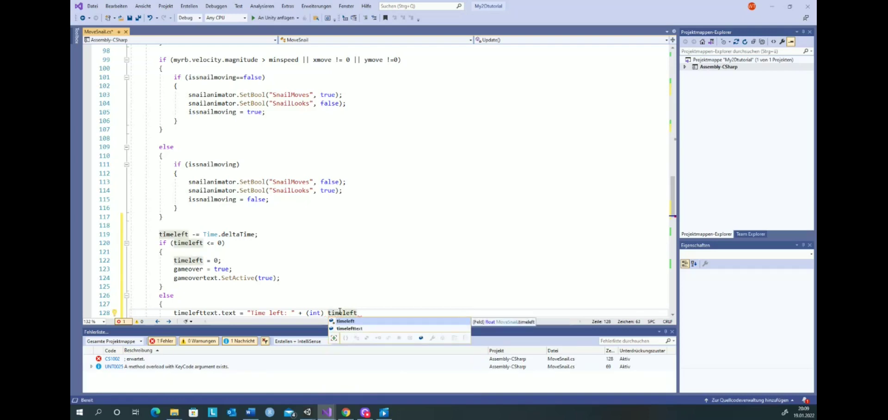
pyautogui.write(';')
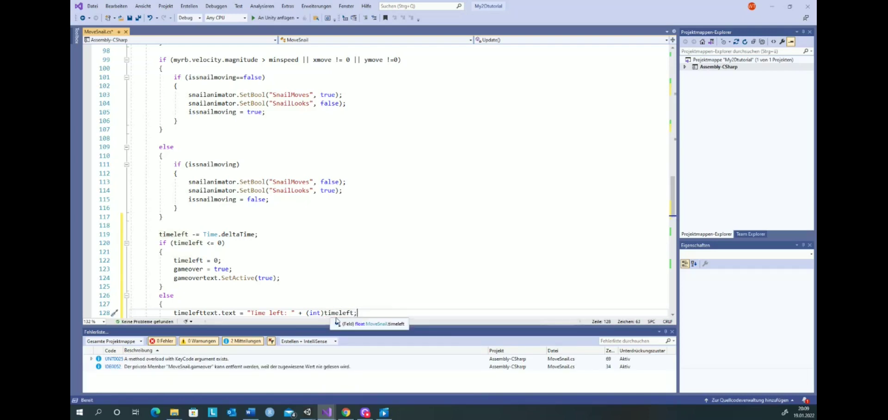
# - Undo the last edit to tidy the spacing in the time-left display line
pyautogui.hotkey('ctrl', 'z')
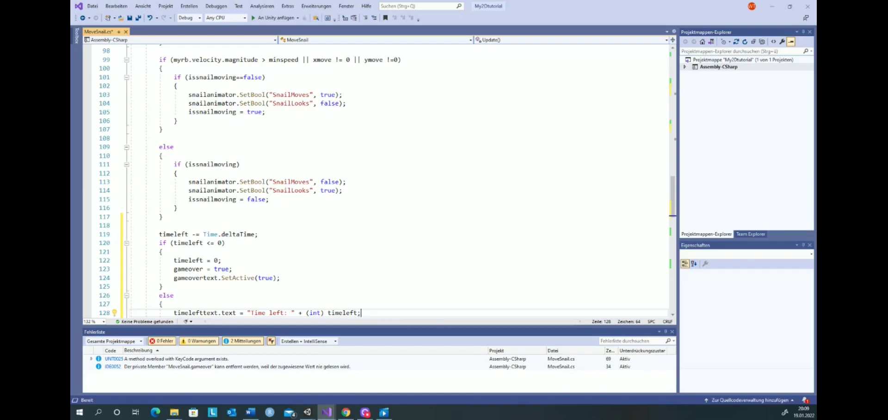
pyautogui.scroll(-1, 498, 218)
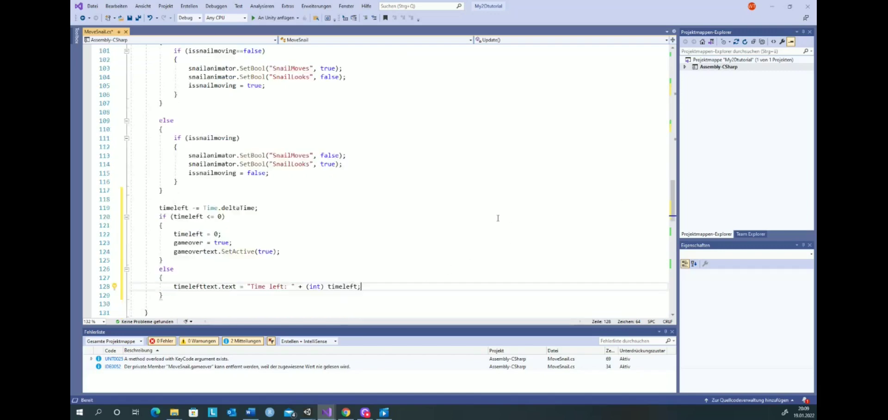
pyautogui.scroll(-2, 498, 218)
pyautogui.scroll(2, 498, 218)
pyautogui.scroll(1, 498, 218)
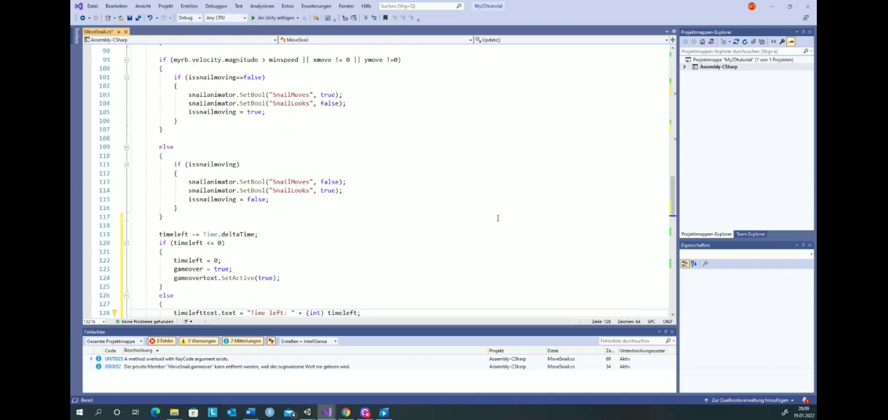
# - Save MoveSnail.cs and show snail1's Move Snail component with its empty Gameovertext and Timelefttext fields
pyautogui.hotkey('ctrl', 's')
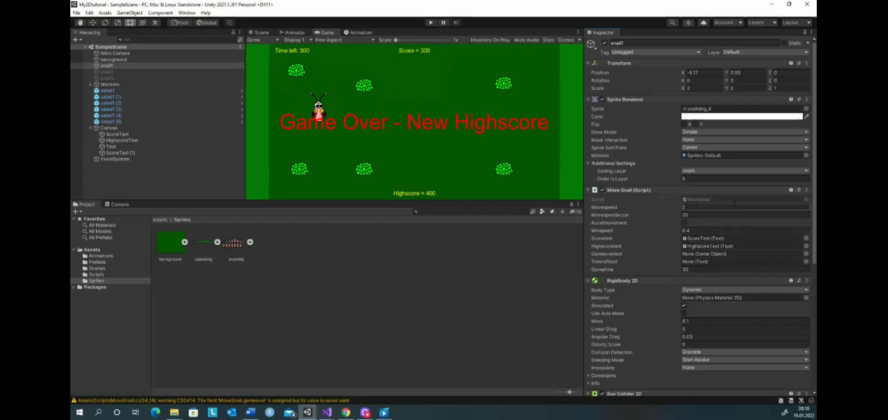
pyautogui.click(134, 66)
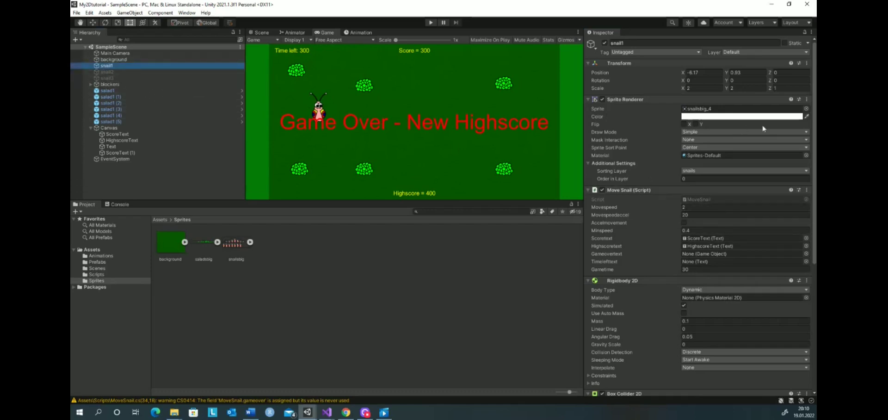
pyautogui.moveTo(814, 166); pyautogui.dragTo(813, 191)
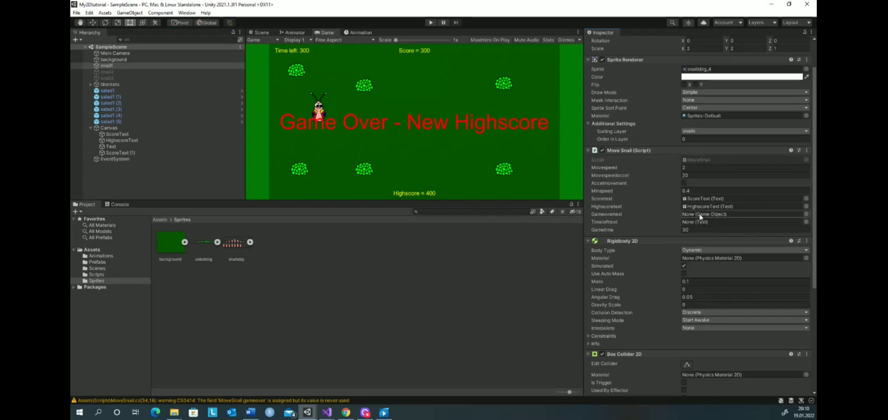
# - Rename the ScoreText (1) object to TimeText
pyautogui.click(117, 153)
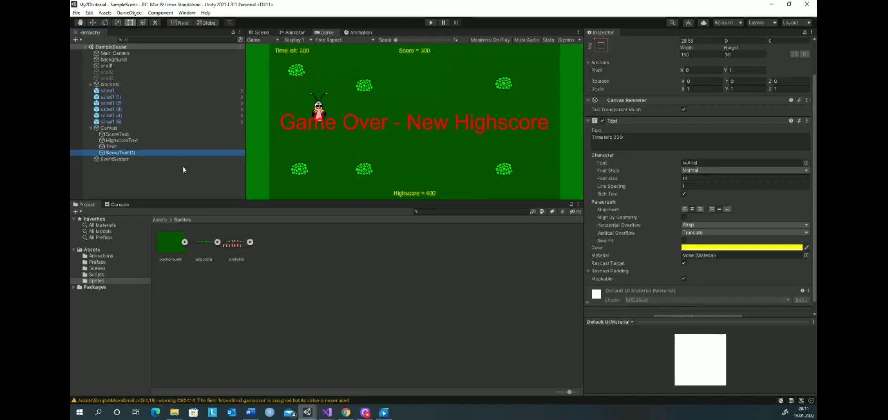
pyautogui.click(122, 153)
pyautogui.write('Time')
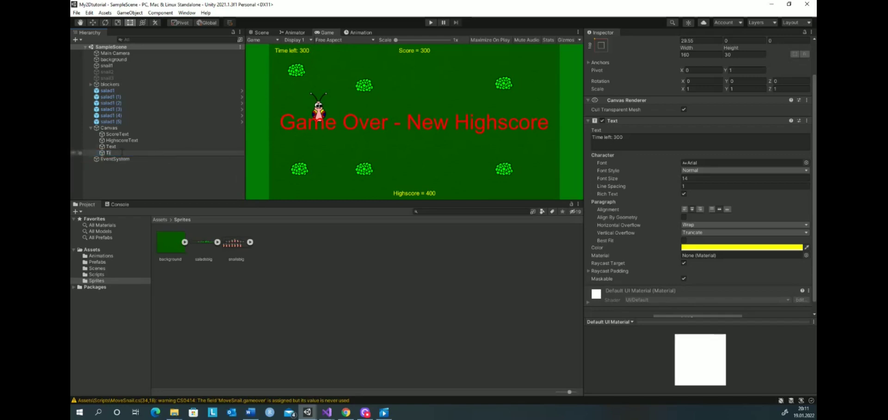
pyautogui.write('Text')
pyautogui.press('Return')
pyautogui.click(110, 147)
pyautogui.click(109, 153)
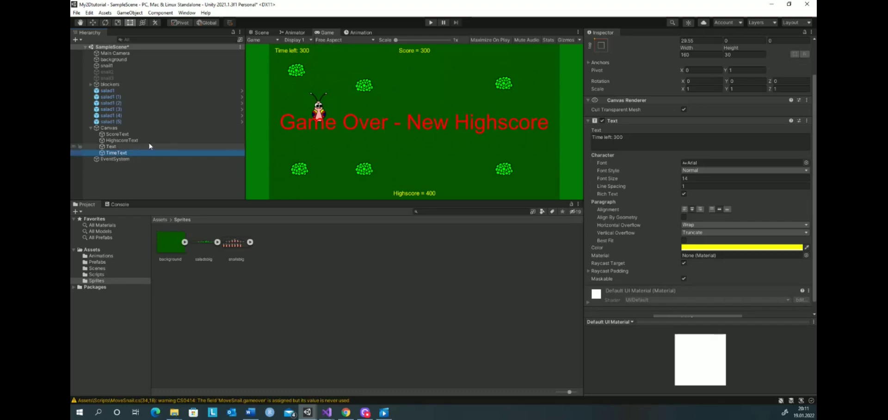
pyautogui.click(115, 66)
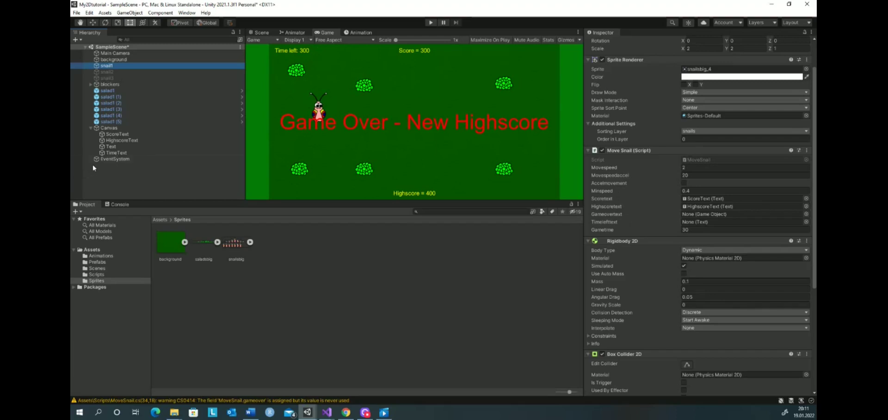
# - Rename the red Game Over Text object to GameoverText
pyautogui.click(114, 147)
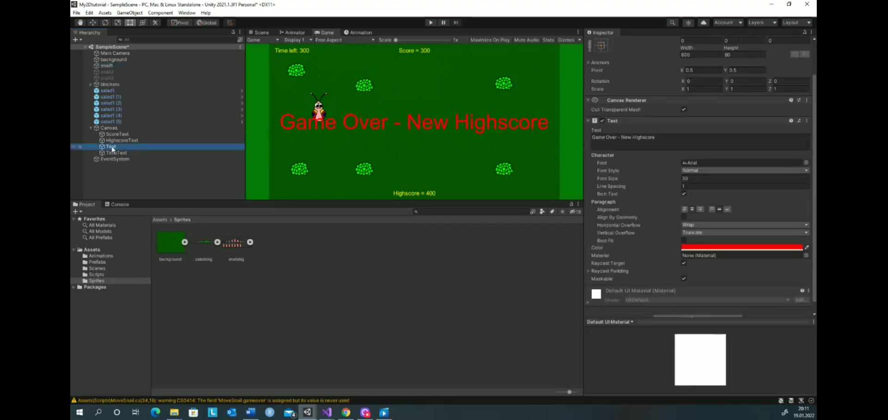
pyautogui.click(112, 148)
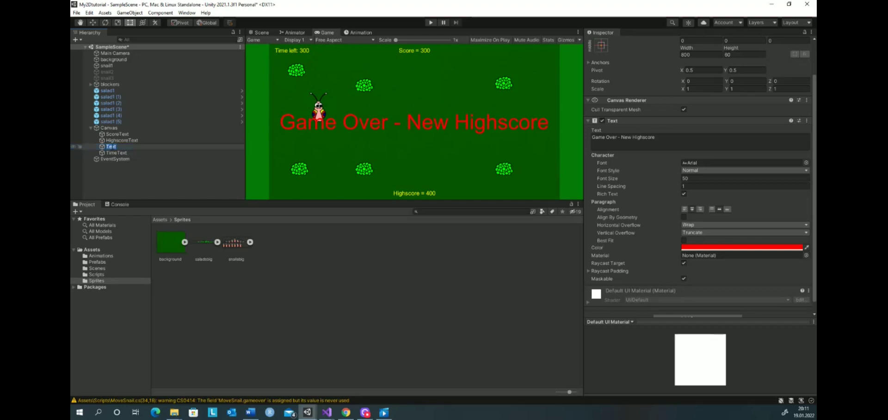
pyautogui.write('Gameo')
pyautogui.write('verText')
pyautogui.press('Return')
pyautogui.click(120, 140)
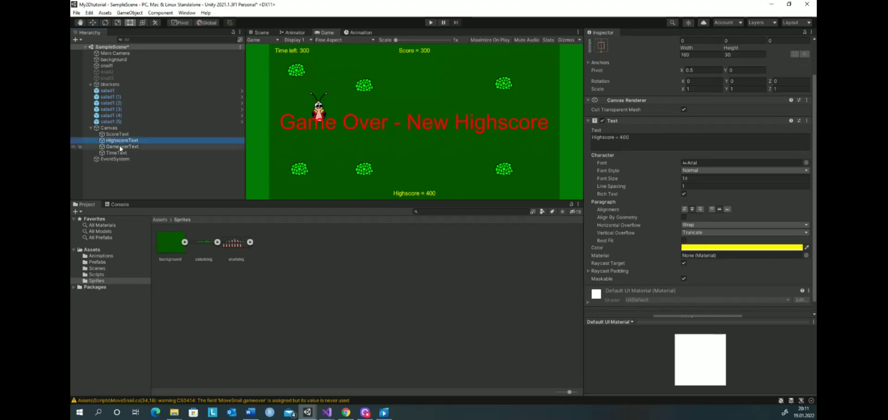
pyautogui.click(120, 147)
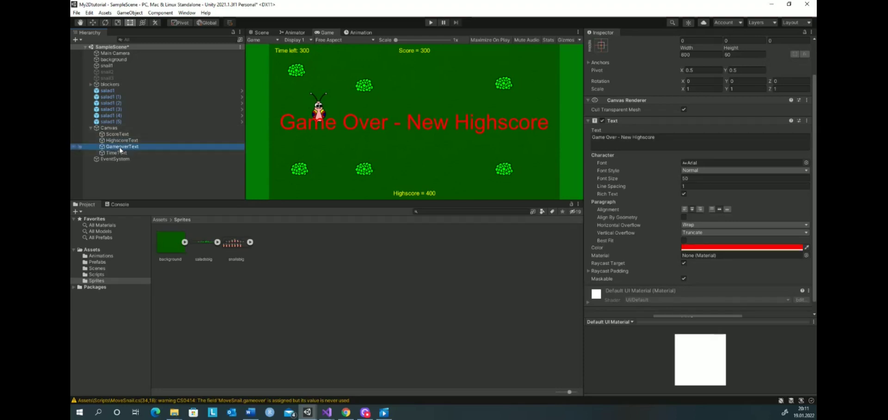
pyautogui.click(110, 66)
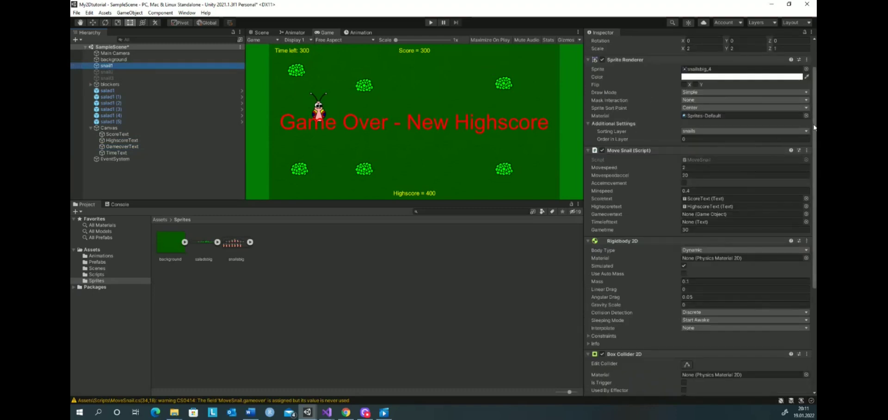
# - Assign GameoverText and TimeText to snail1's Move Snail game-over and time-left fields
pyautogui.moveTo(815, 130); pyautogui.dragTo(816, 139)
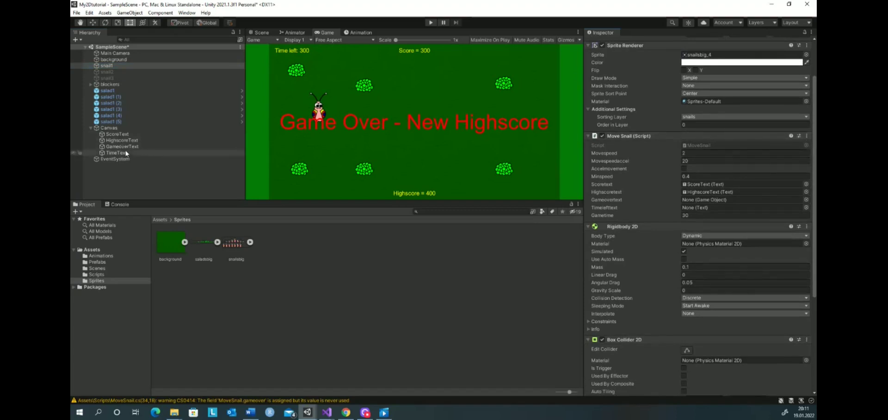
pyautogui.moveTo(122, 149); pyautogui.dragTo(701, 202)
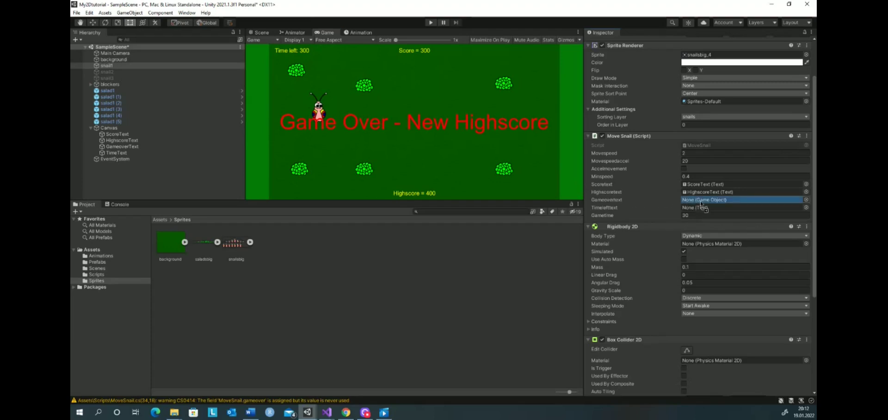
pyautogui.moveTo(701, 203); pyautogui.dragTo(718, 199)
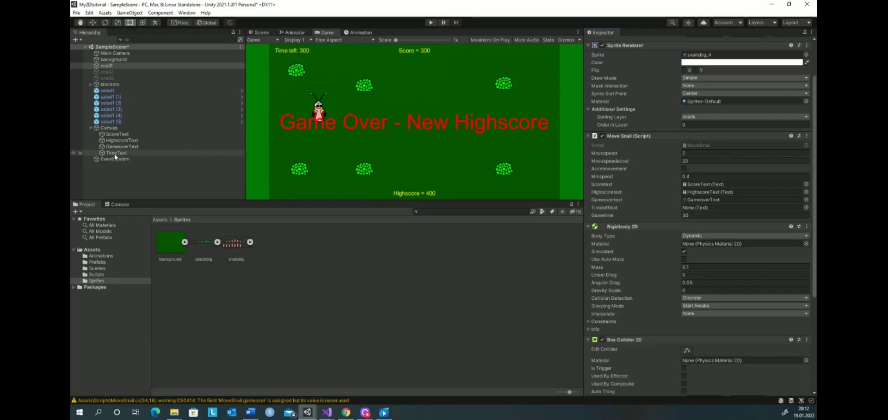
pyautogui.moveTo(115, 156); pyautogui.dragTo(620, 196)
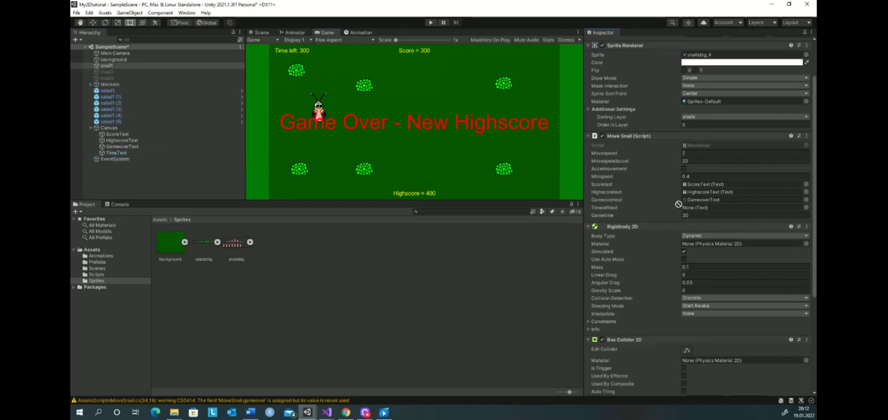
pyautogui.moveTo(620, 196); pyautogui.dragTo(692, 208)
# - Set the Move Snail Gametime to 15 and start a test run
pyautogui.click(670, 215)
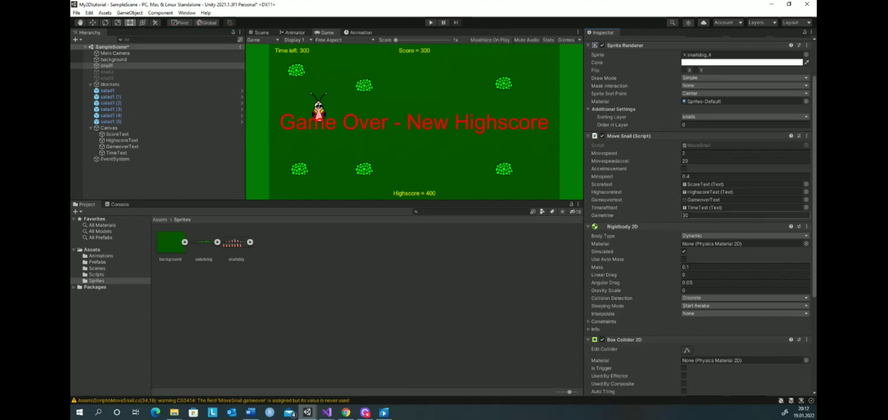
pyautogui.click(677, 216)
pyautogui.write('15')
pyautogui.click(725, 208)
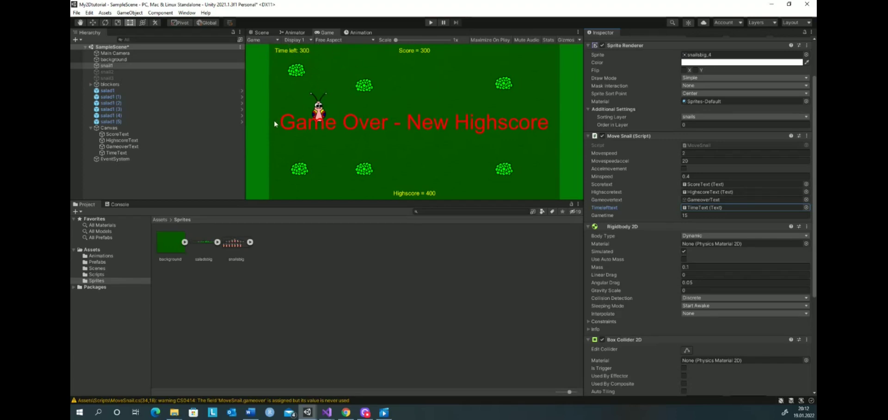
pyautogui.click(430, 22)
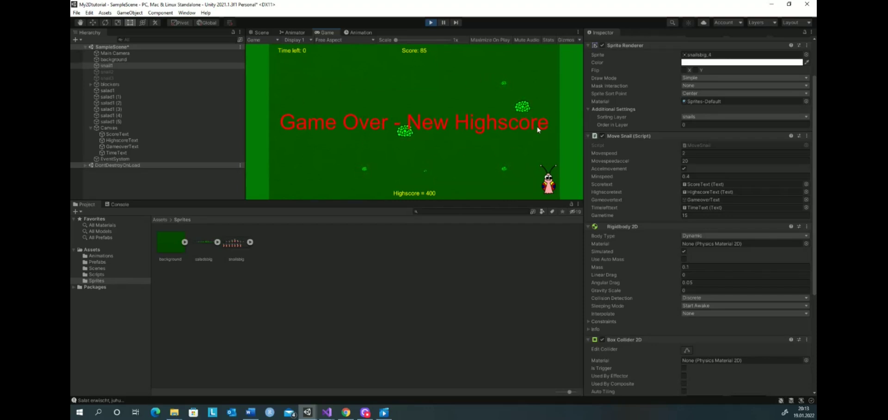
# - Steer the snail to eat salads until 'Game Over - New Highscore' appears, then stop the game
pyautogui.press('Left')
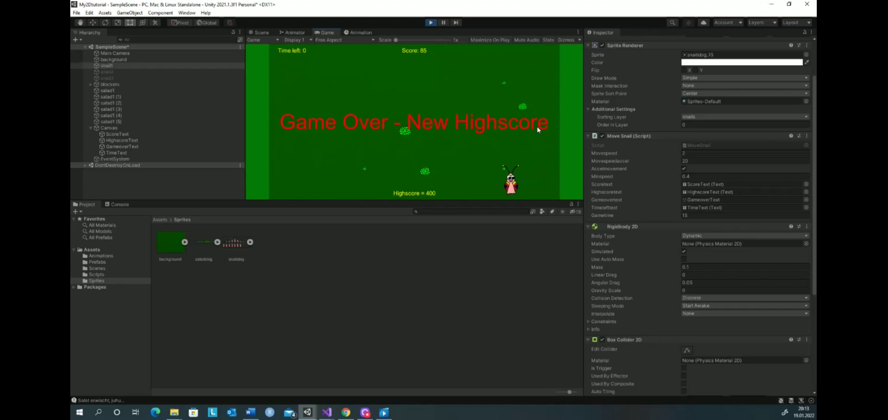
pyautogui.press('Up')
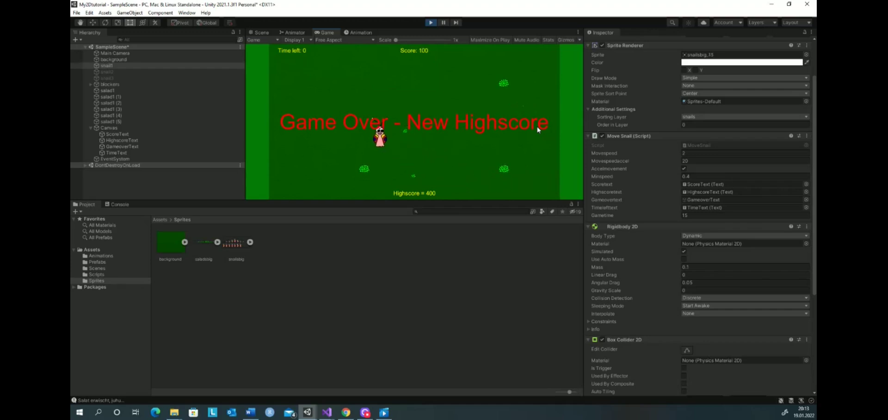
pyautogui.press('Right')
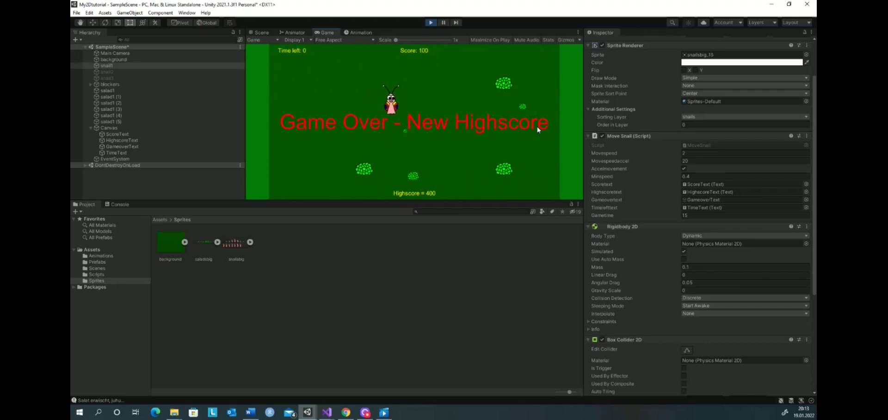
pyautogui.press('Left')
pyautogui.press('Down')
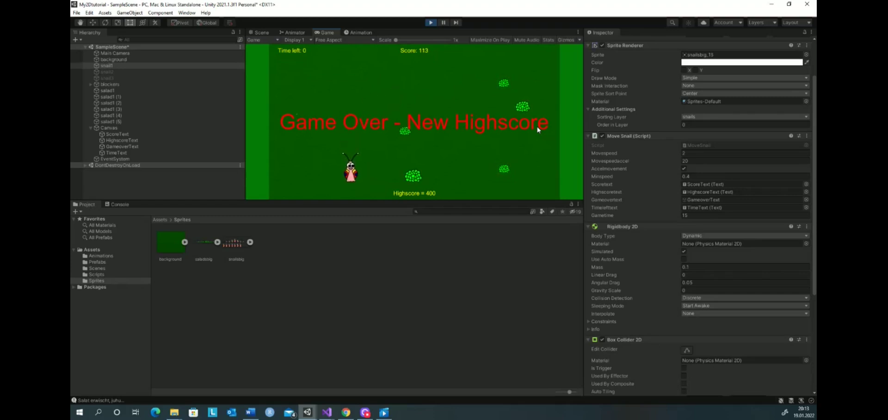
pyautogui.press('Right')
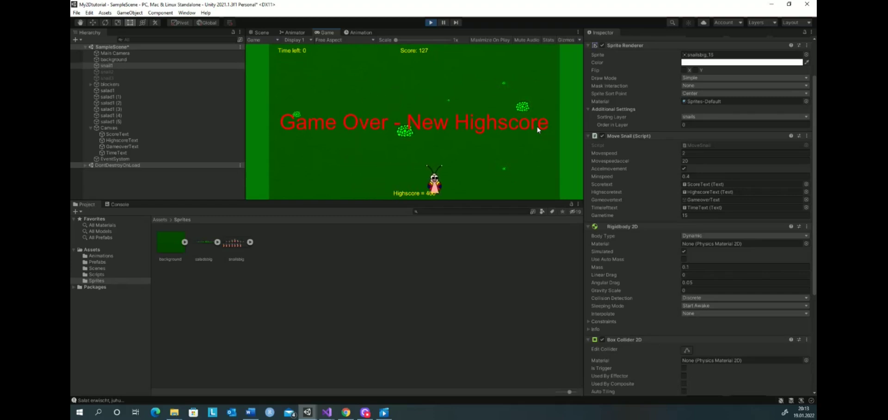
pyautogui.press('Up')
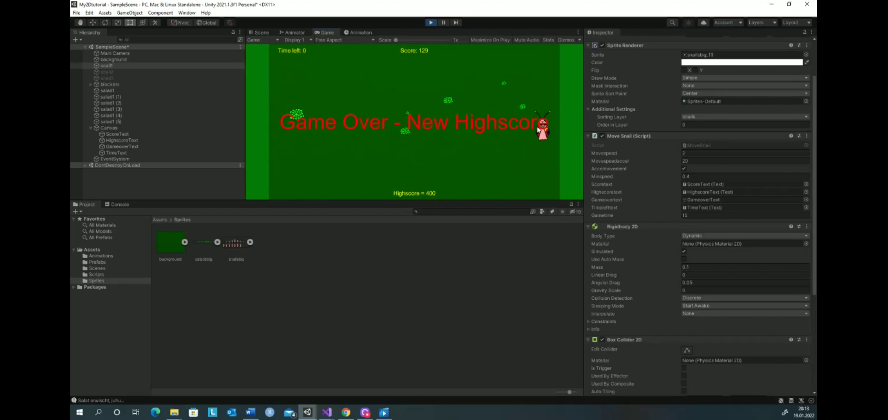
pyautogui.press('Left')
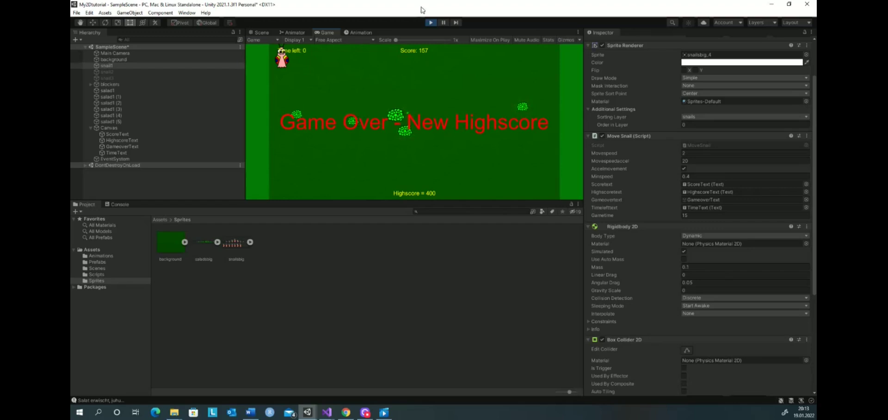
pyautogui.click(433, 23)
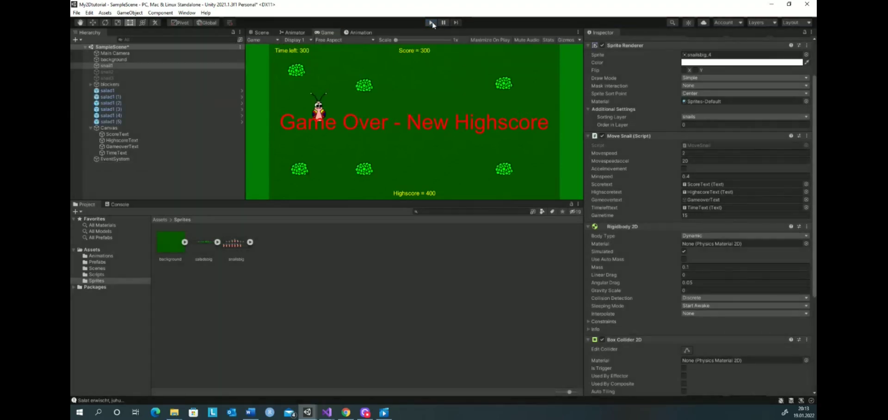
# - Remove ' - New Highscore' from GameoverText so it reads 'Game Over', then return to Visual Studio
pyautogui.click(130, 146)
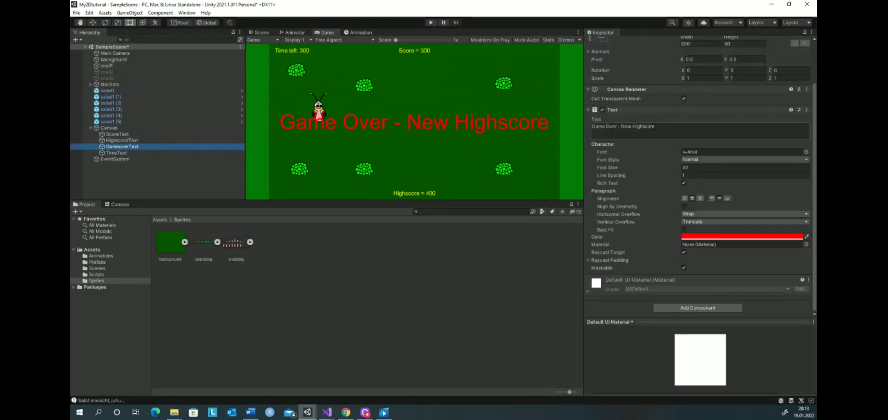
pyautogui.moveTo(655, 126); pyautogui.dragTo(618, 128)
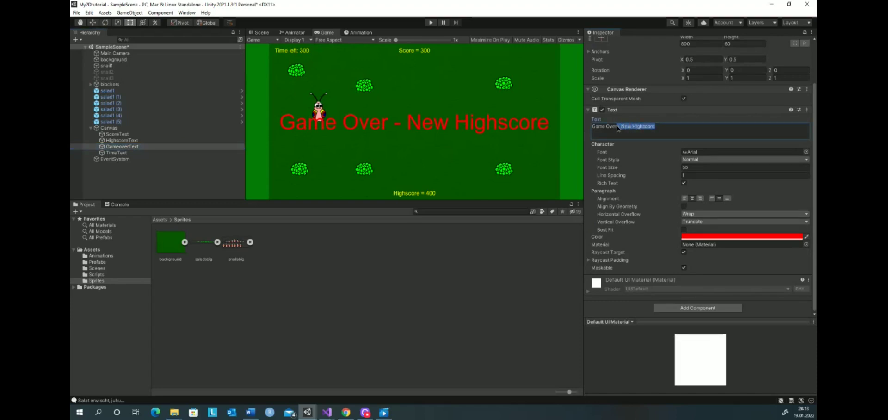
pyautogui.press('BackSpace')
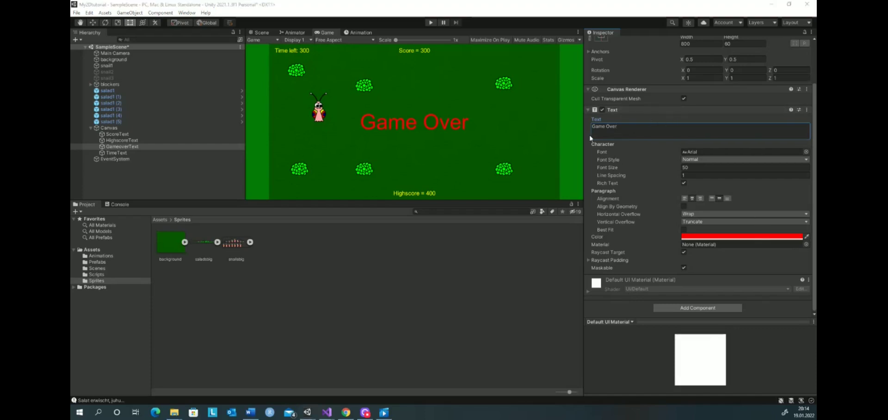
pyautogui.hotkey('alt', 'Tab')
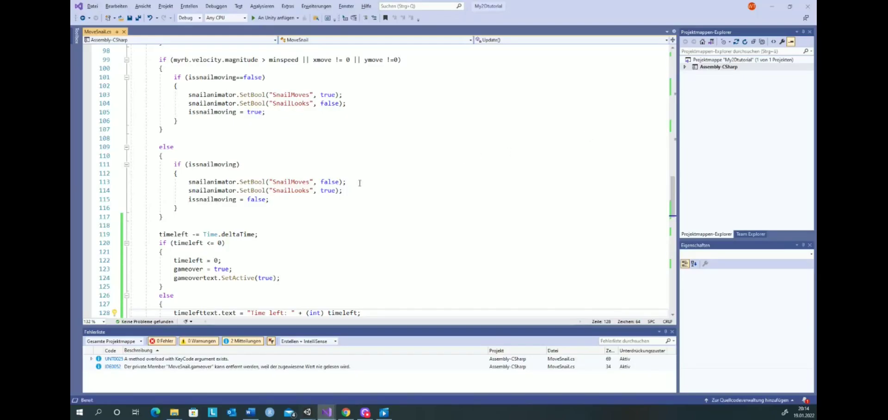
# - Add an 'if (!gameover) { }' block above the score line in OnTriggerEnter2D
pyautogui.scroll(-8, 360, 214)
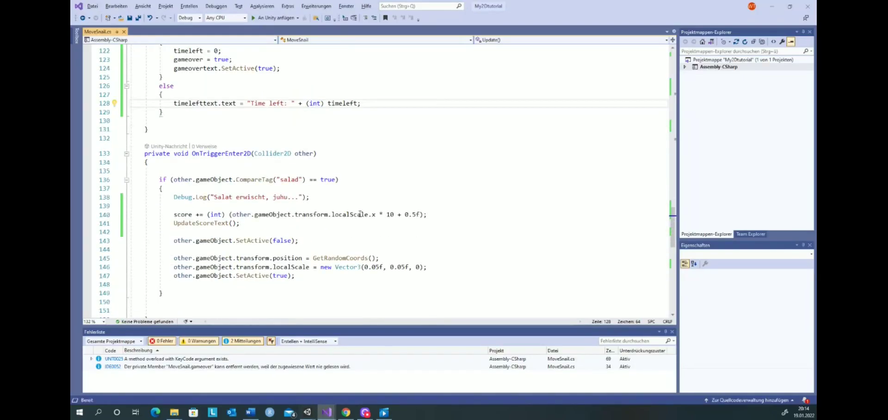
pyautogui.scroll(-6, 360, 214)
pyautogui.scroll(-2, 360, 214)
pyautogui.scroll(-3, 359, 213)
pyautogui.scroll(3, 360, 213)
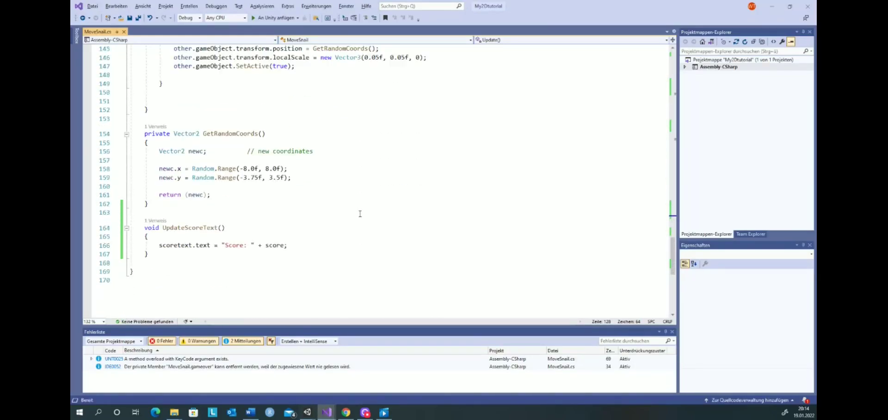
pyautogui.scroll(5, 360, 214)
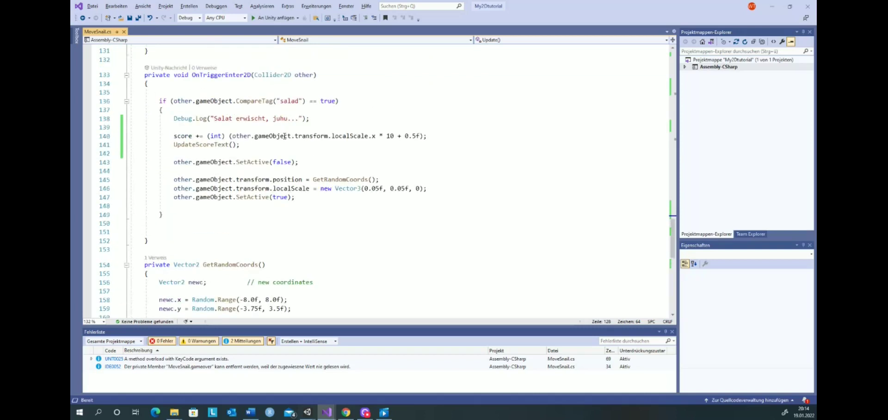
pyautogui.click(175, 136)
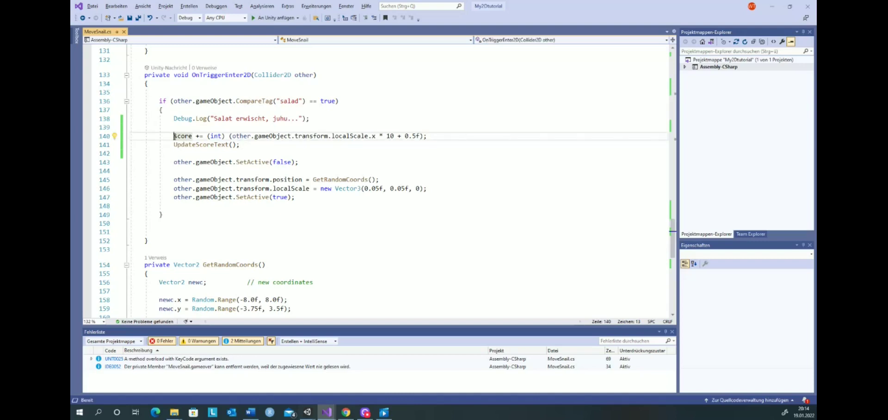
pyautogui.press('Return')
pyautogui.press('Up')
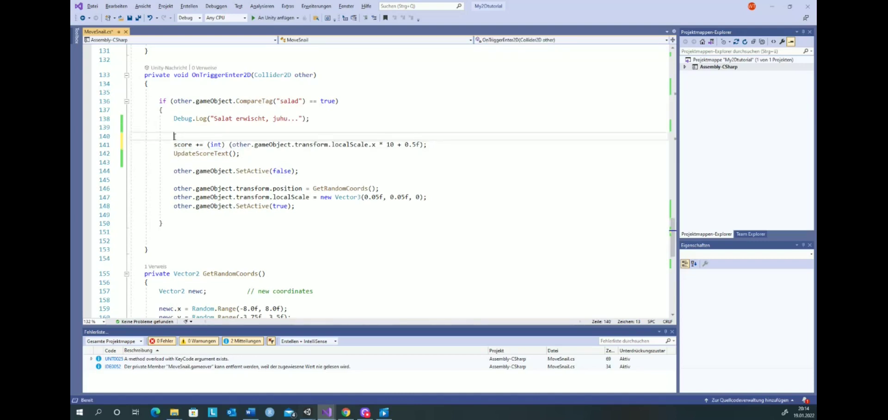
pyautogui.write('if (g')
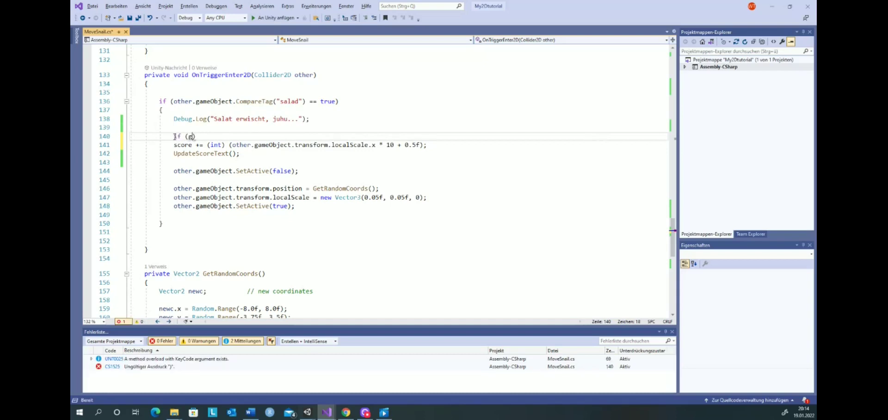
pyautogui.write('ameover')
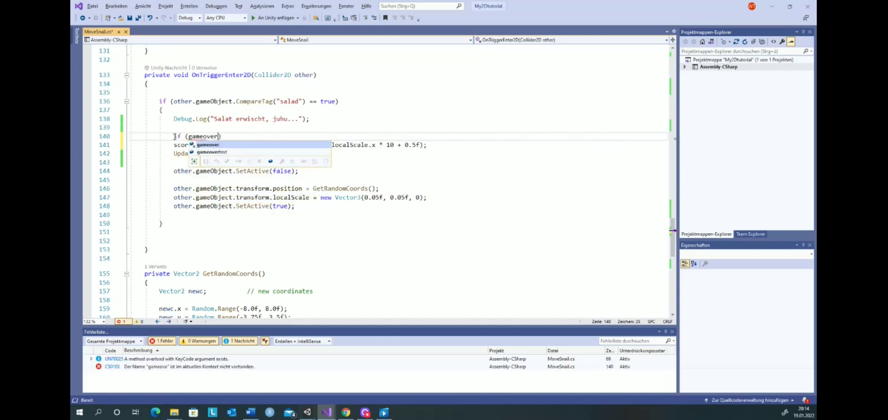
pyautogui.write(' ==')
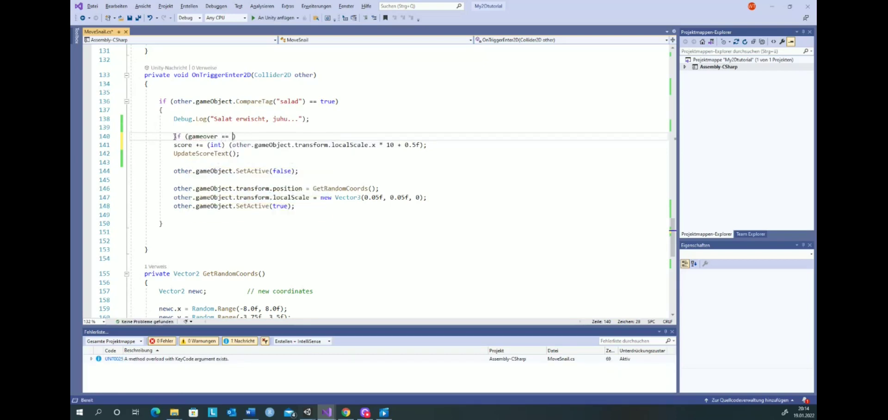
pyautogui.write(' false')
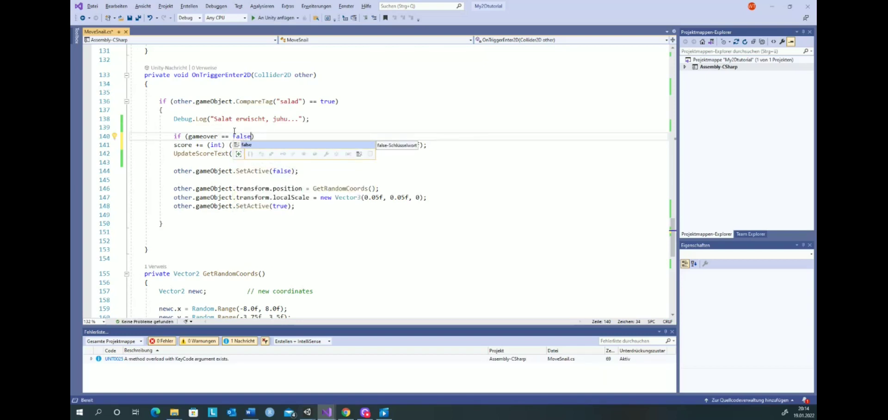
pyautogui.click(187, 136)
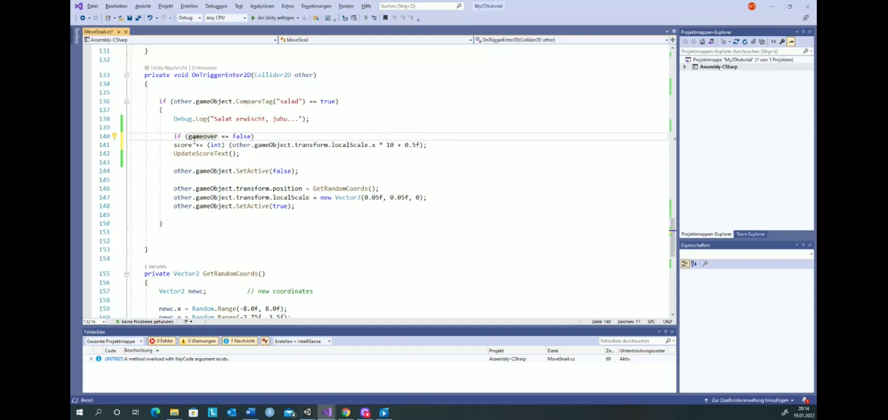
pyautogui.write('!')
pyautogui.moveTo(225, 136); pyautogui.dragTo(256, 136)
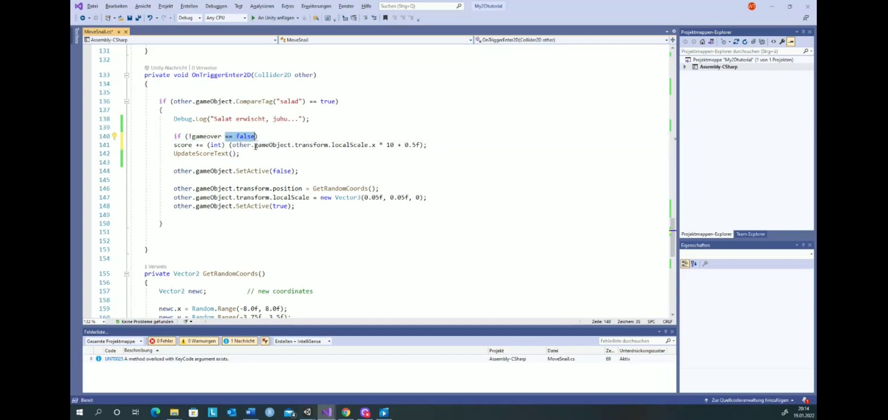
pyautogui.press('BackSpace')
pyautogui.press('BackSpace')
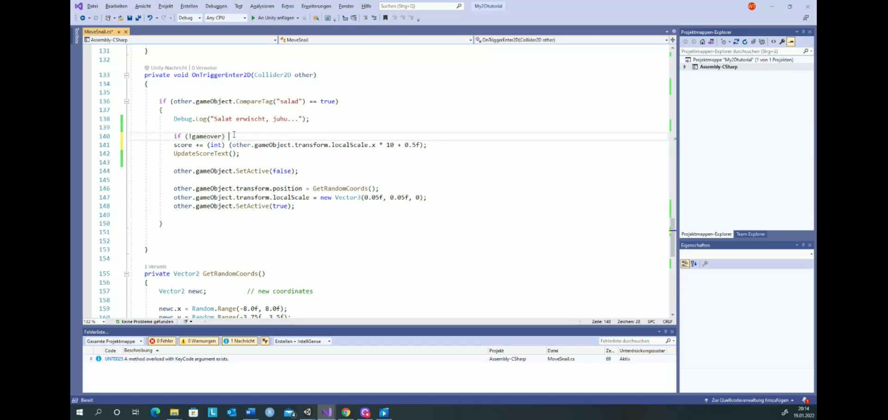
pyautogui.write('{')
pyautogui.press('Return')
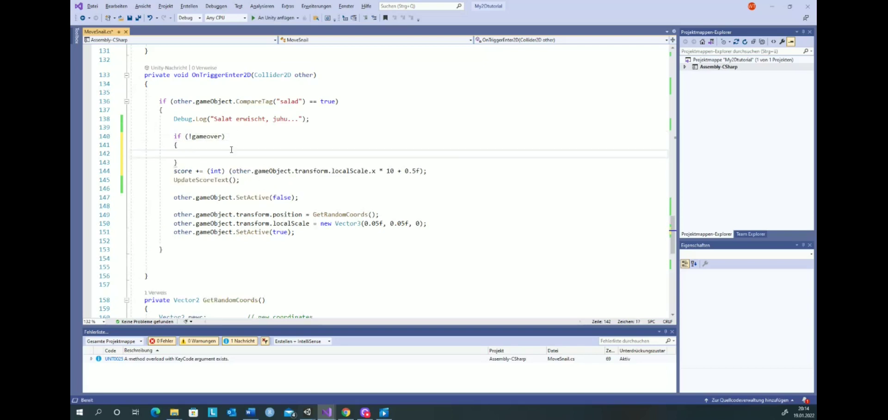
# - Move the score += statement inside the if (!gameover) block and indent it
pyautogui.click(174, 170)
pyautogui.moveTo(173, 171); pyautogui.dragTo(427, 171)
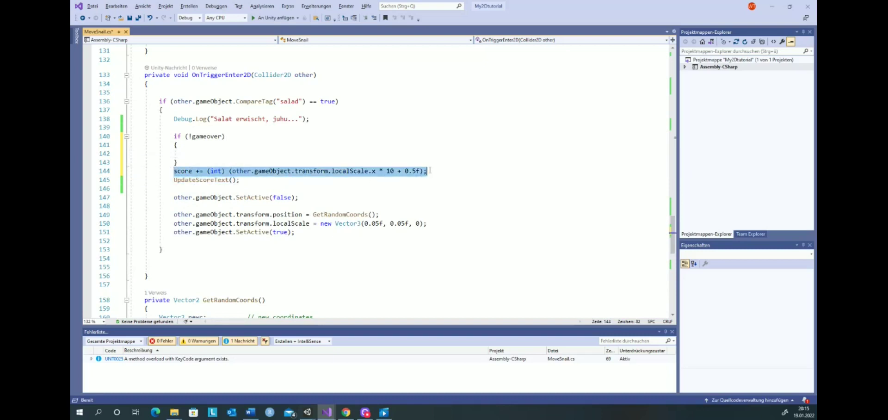
pyautogui.moveTo(279, 170); pyautogui.dragTo(243, 154)
pyautogui.click(133, 157)
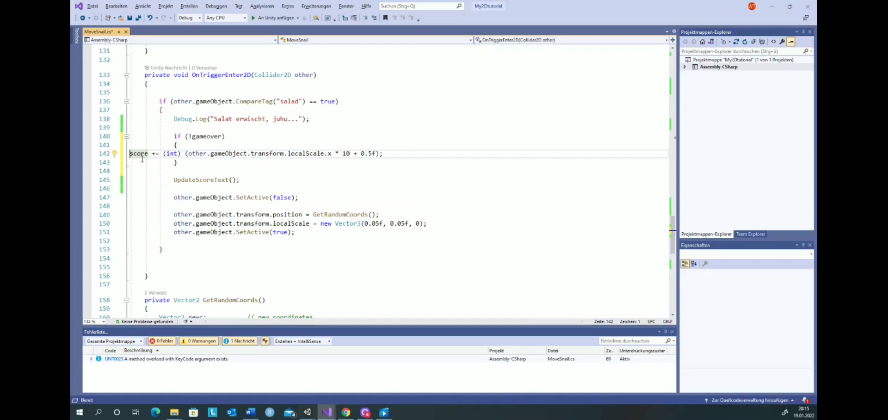
pyautogui.press('Tab')
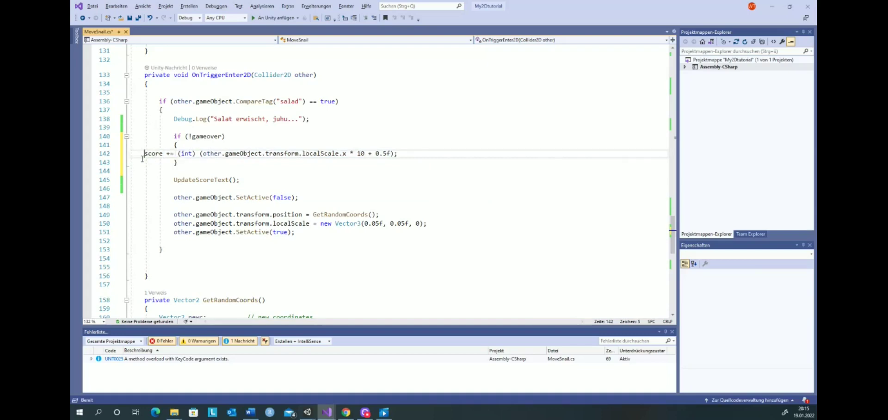
pyautogui.press('Tab')
pyautogui.press('Tab')
pyautogui.press('Tab')
pyautogui.scroll(6, 291, 118)
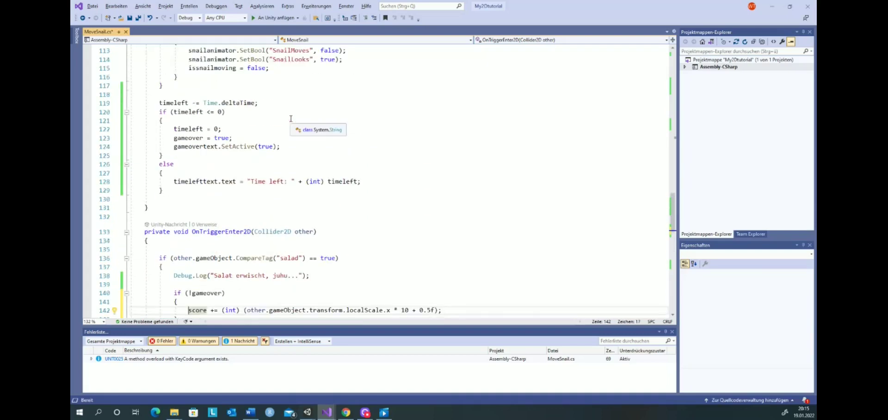
pyautogui.scroll(4, 291, 119)
pyautogui.scroll(2, 291, 119)
pyautogui.scroll(6, 291, 119)
pyautogui.scroll(5, 291, 119)
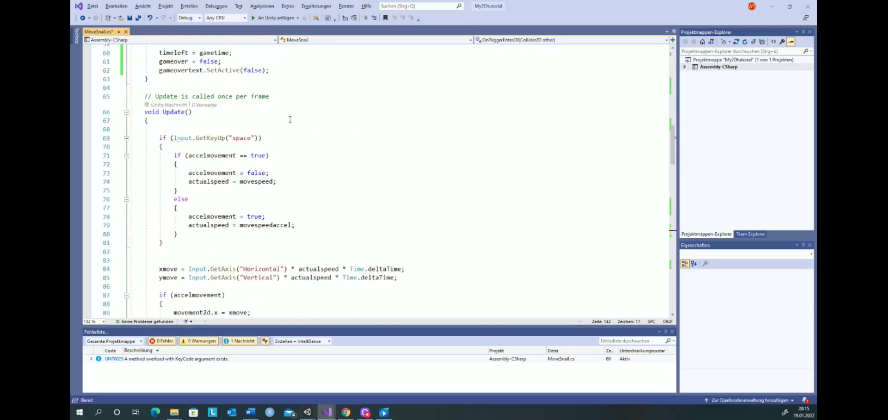
pyautogui.scroll(-8, 182, 117)
pyautogui.scroll(-11, 183, 118)
pyautogui.scroll(-2, 194, 127)
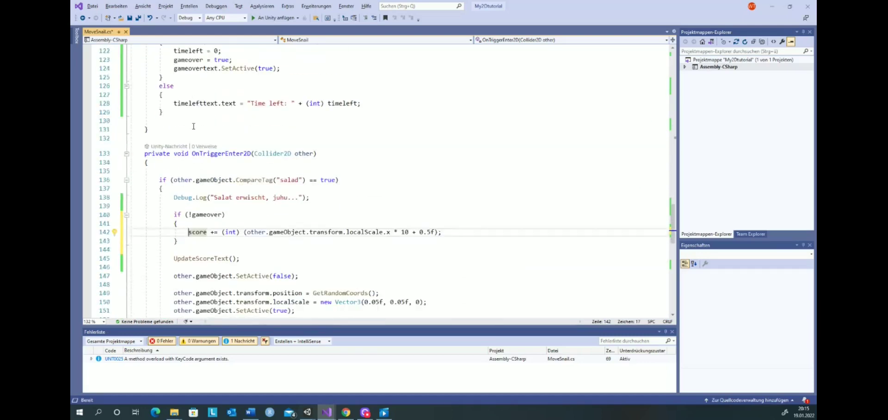
pyautogui.scroll(4, 194, 126)
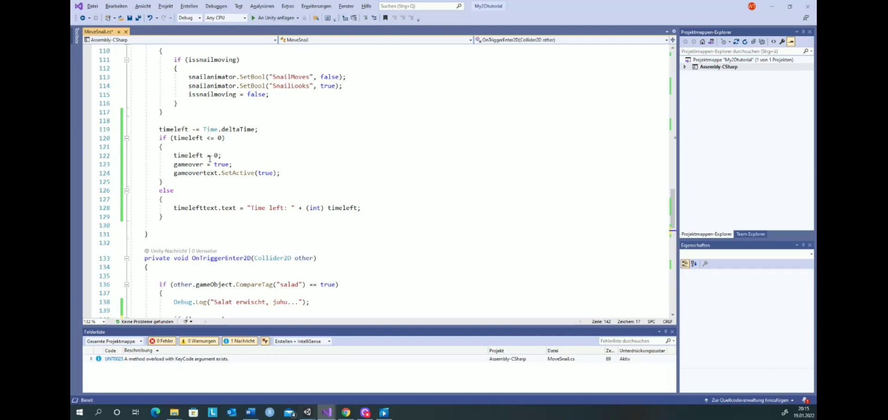
# - Insert an 'if (!gameover) { }' block above the timeleft countdown in Update()
pyautogui.click(172, 137)
pyautogui.click(175, 138)
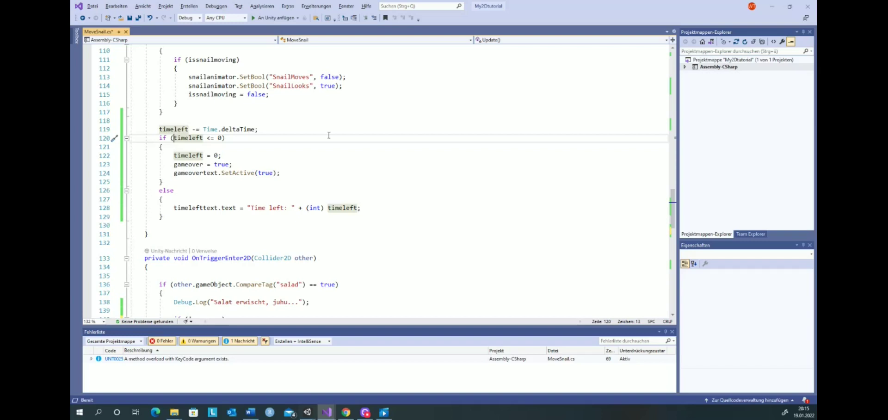
pyautogui.click(160, 130)
pyautogui.press('Return')
pyautogui.press('Return')
pyautogui.press('Up')
pyautogui.write('if ')
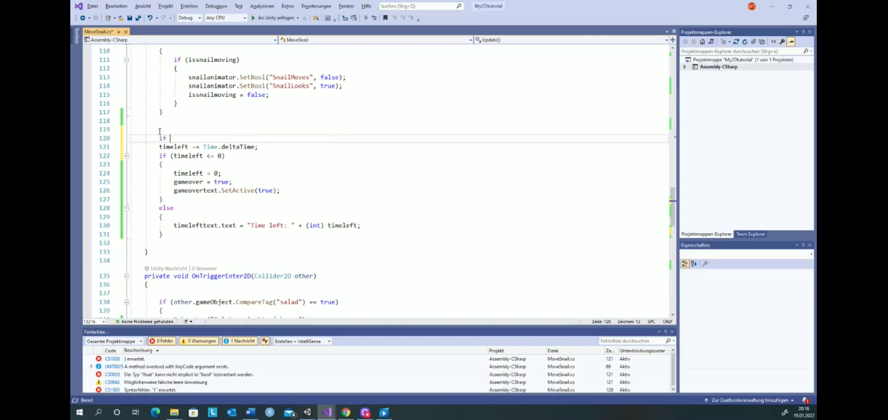
pyautogui.write('(')
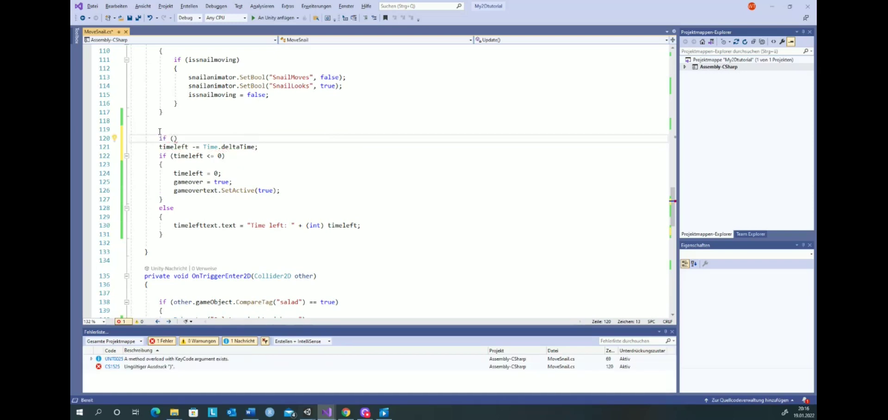
pyautogui.write('!gameover')
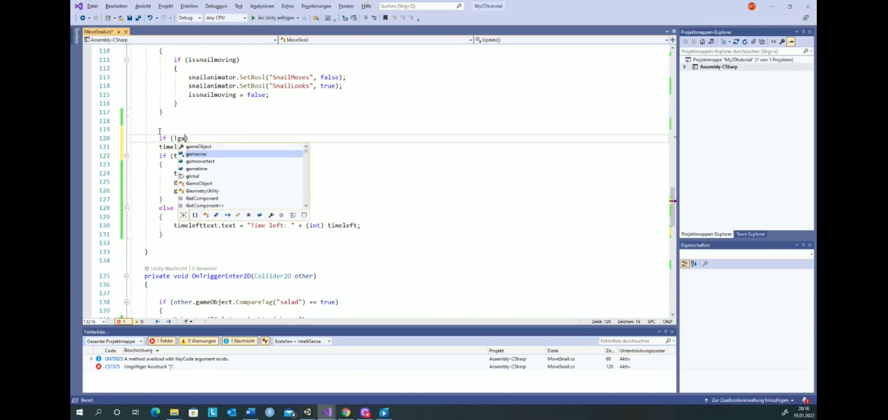
pyautogui.press('Escape')
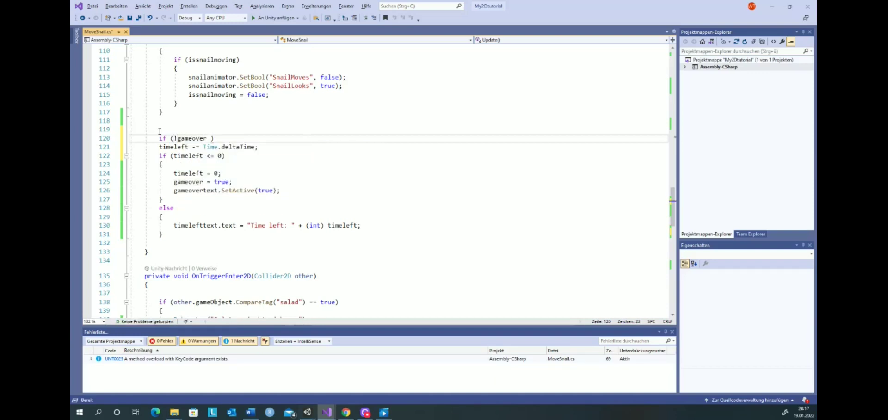
pyautogui.press('Right')
pyautogui.write('{')
pyautogui.press('Return')
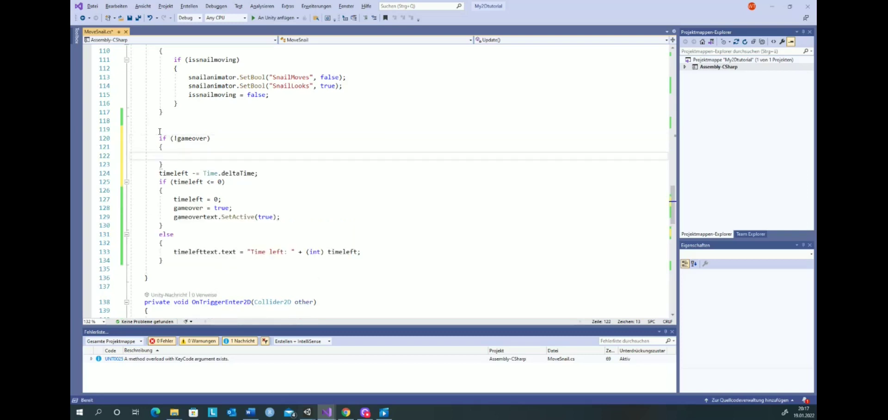
# - Move the timeleft countdown code into the if (!gameover) block, indent it, and save MoveSnail.cs
pyautogui.moveTo(159, 173); pyautogui.dragTo(164, 261)
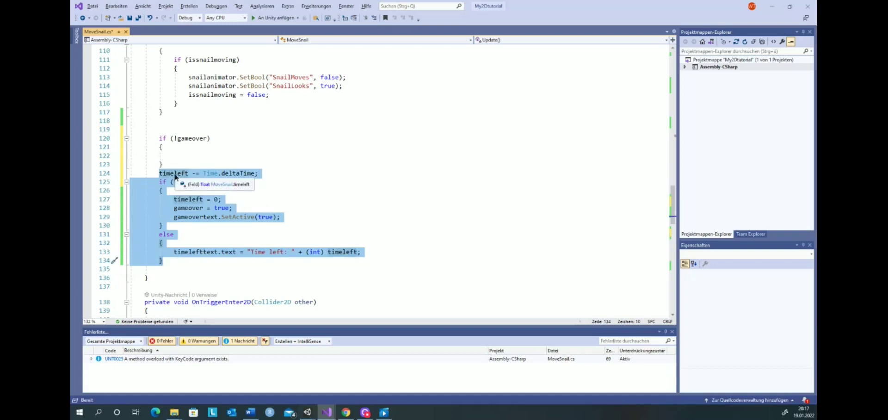
pyautogui.moveTo(175, 175); pyautogui.dragTo(130, 156)
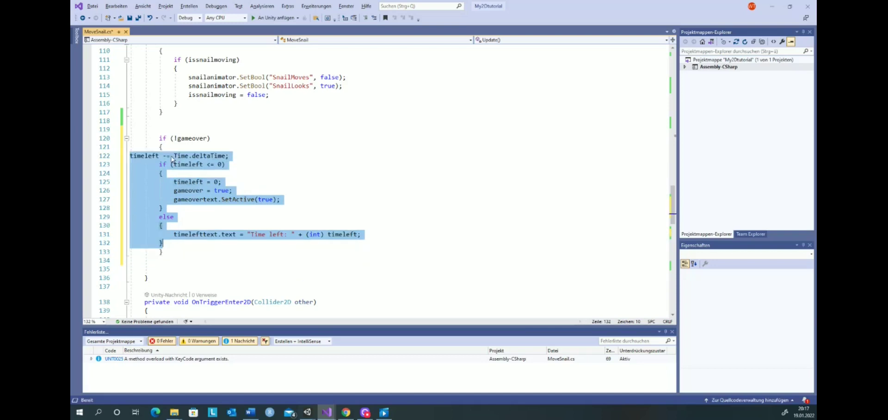
pyautogui.click(132, 159)
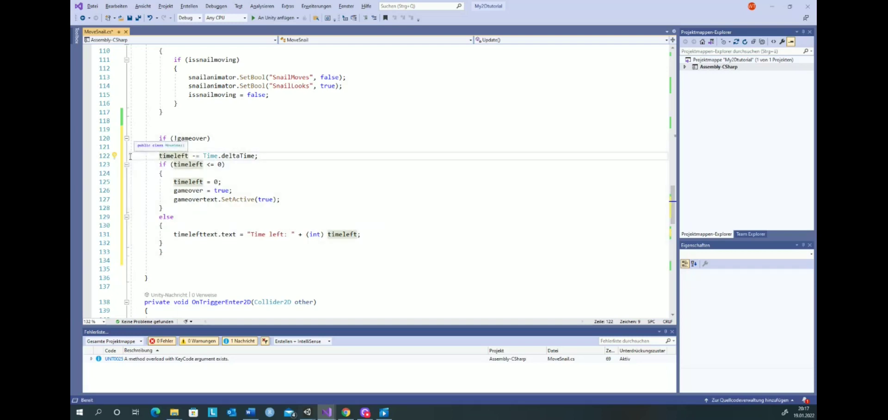
pyautogui.moveTo(131, 156); pyautogui.dragTo(187, 241)
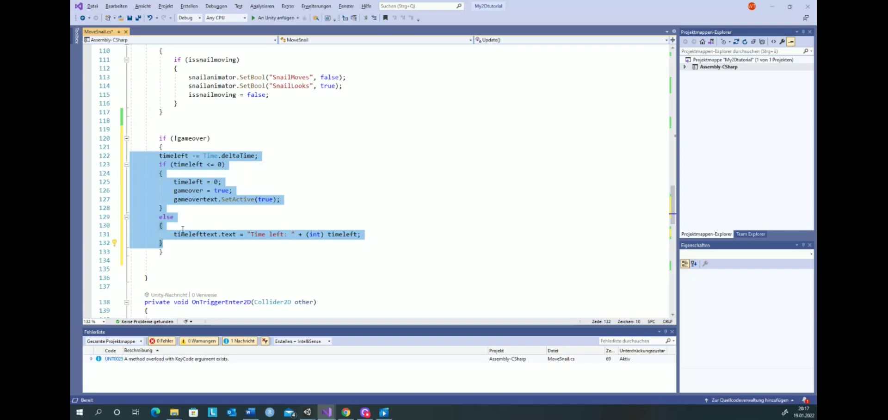
pyautogui.press('Tab')
pyautogui.press('Down')
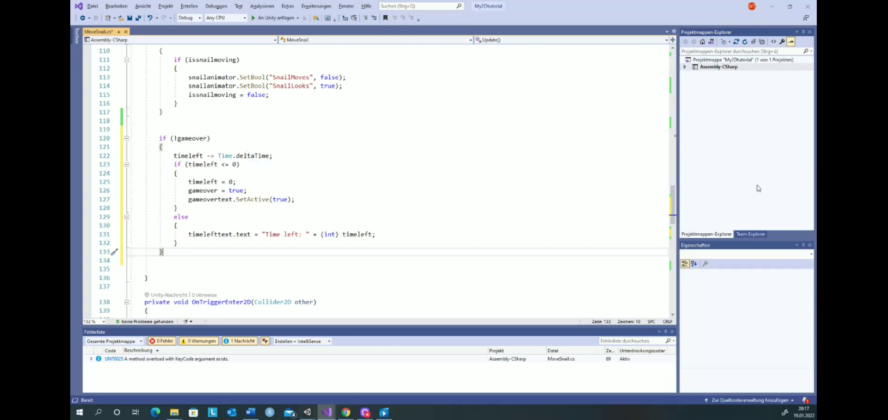
pyautogui.hotkey('ctrl', 's')
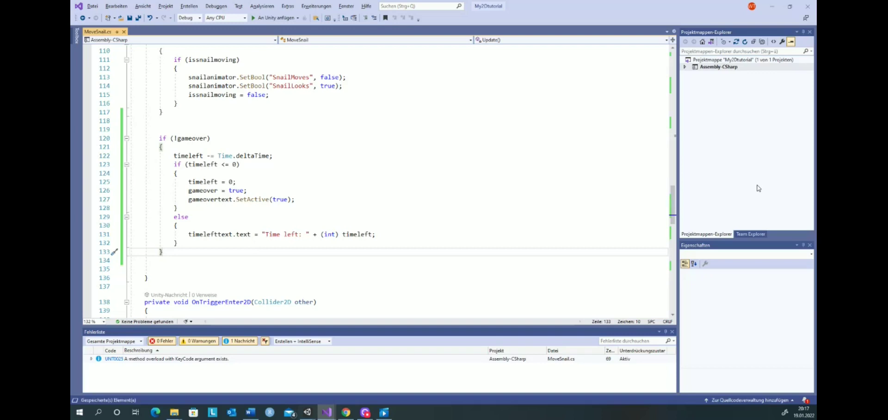
# - Back in Unity, select snail1 and save the scene
pyautogui.hotkey('alt', 'Tab')
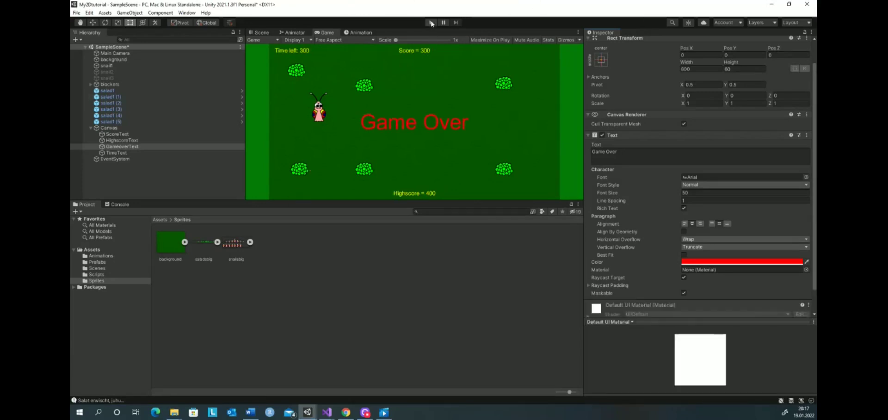
pyautogui.click(107, 66)
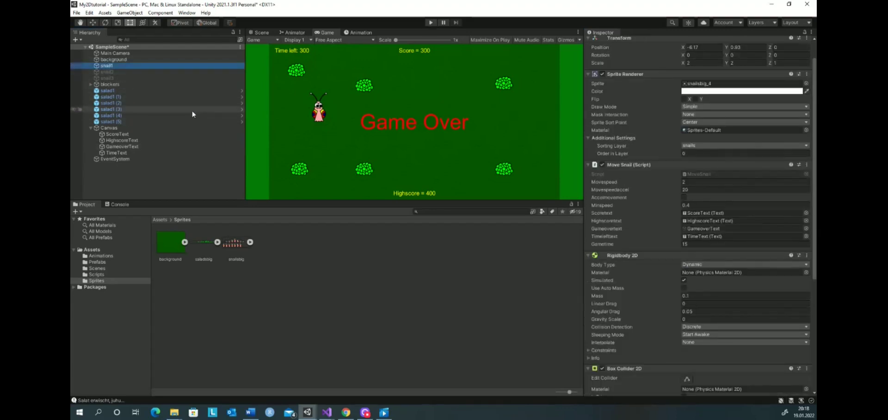
pyautogui.hotkey('ctrl', 's')
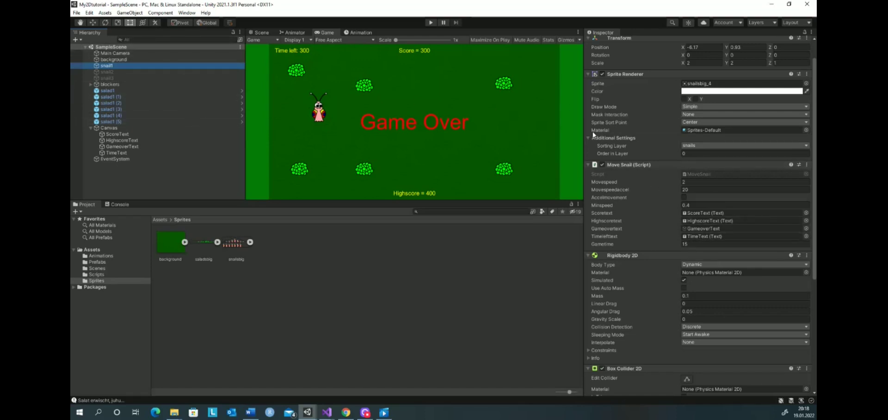
# - Set the Move Snail Gametime to 10 and start a test run
pyautogui.click(689, 245)
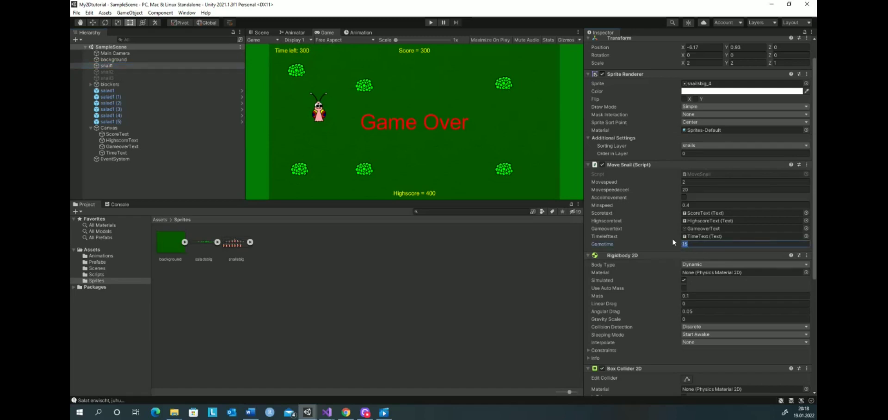
pyautogui.write('1')
pyautogui.click(738, 235)
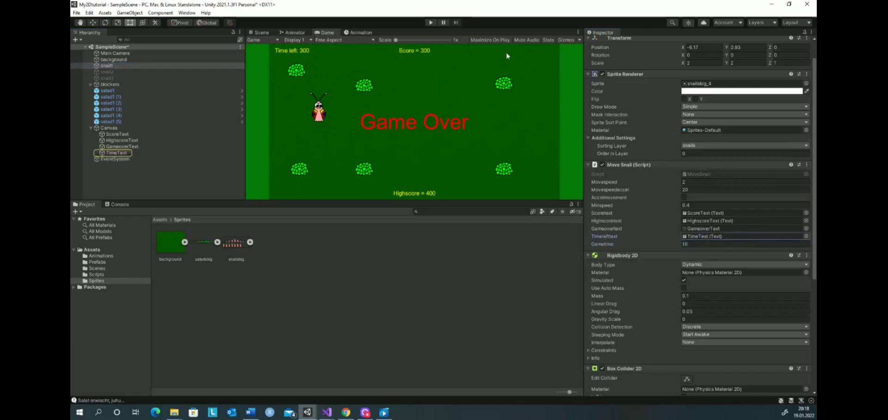
pyautogui.click(432, 22)
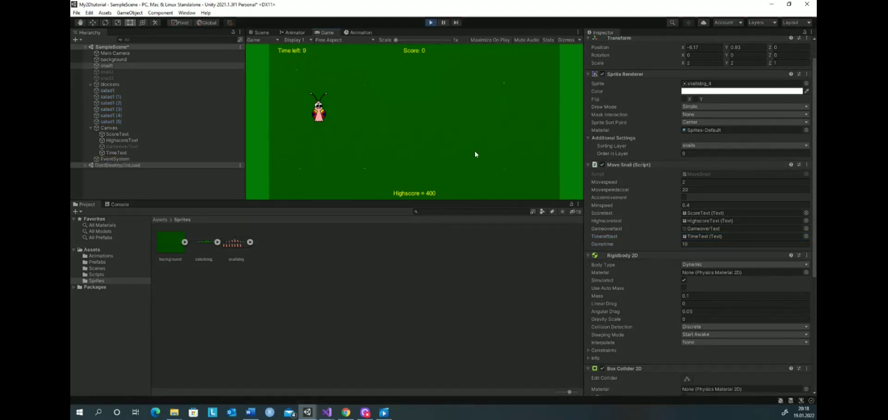
# - Steer the snail to eat salads until the 10-second timer hits 0 and Game Over shows
pyautogui.press('Right')
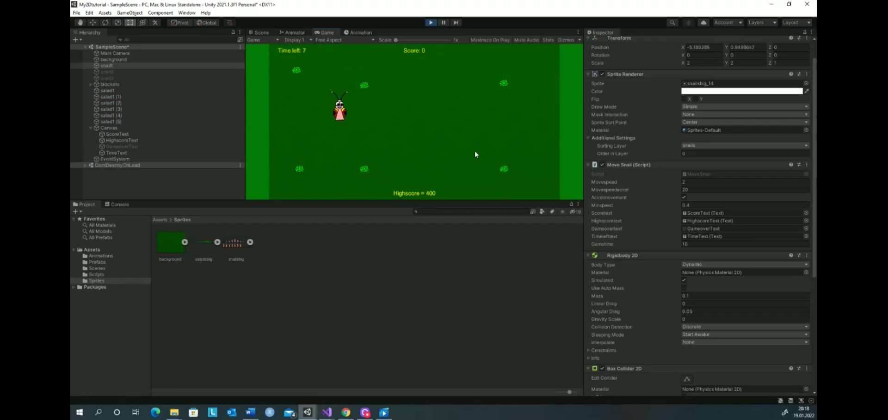
pyautogui.press('Up')
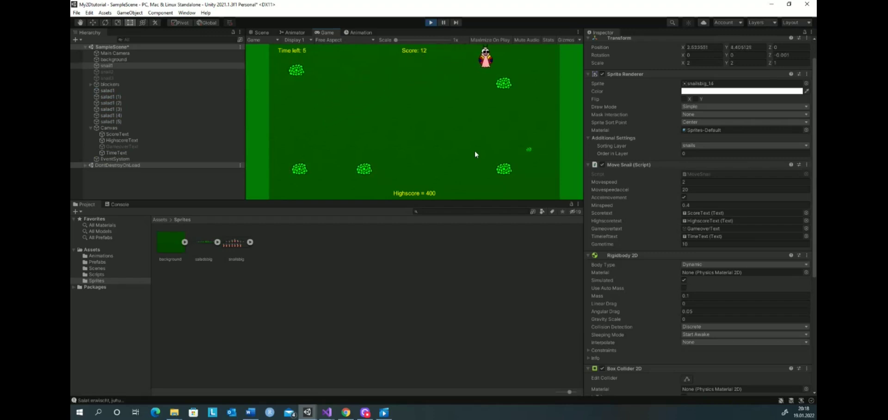
pyautogui.press('Left')
pyautogui.press('Down')
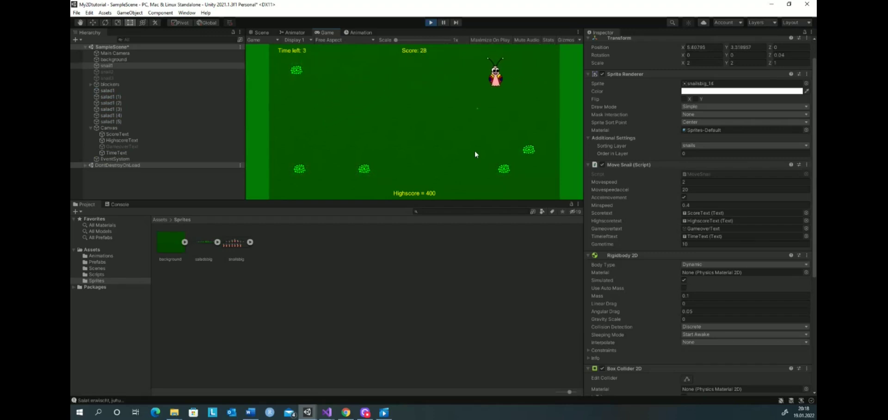
pyautogui.press('Up')
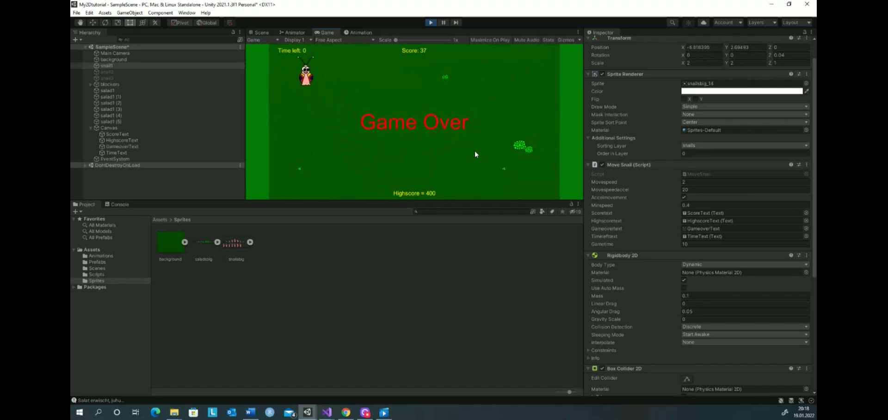
# - Keep driving the snail over salads to confirm the score stays at 37, then stop the game
pyautogui.press('Right')
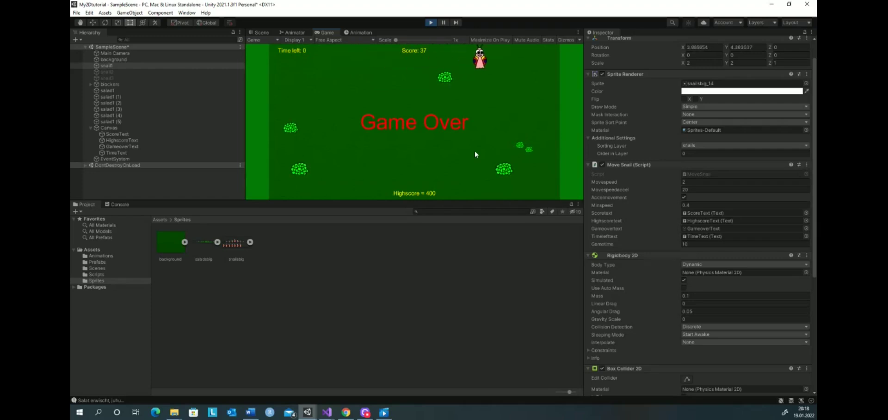
pyautogui.press('Down')
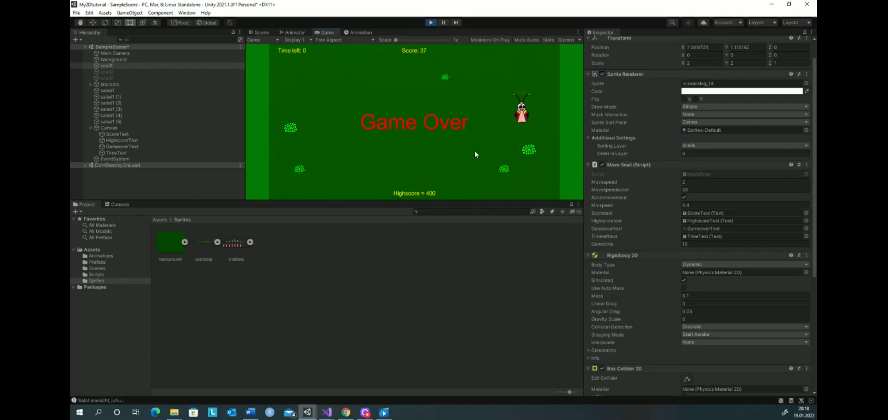
pyautogui.press('Down')
pyautogui.press('Up')
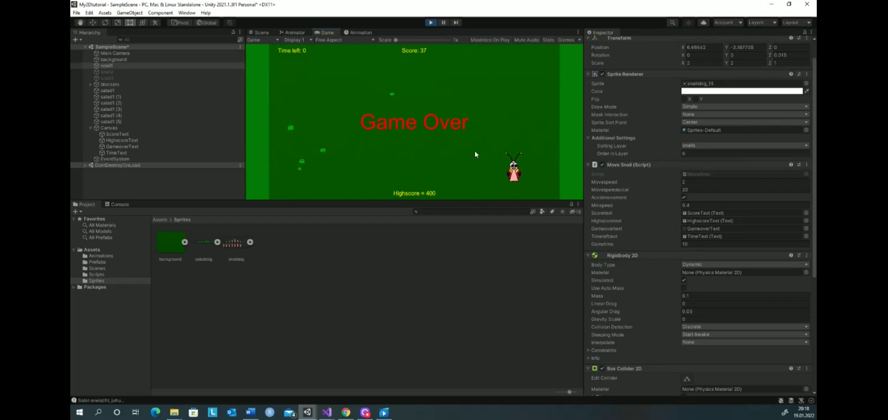
pyautogui.press('Left')
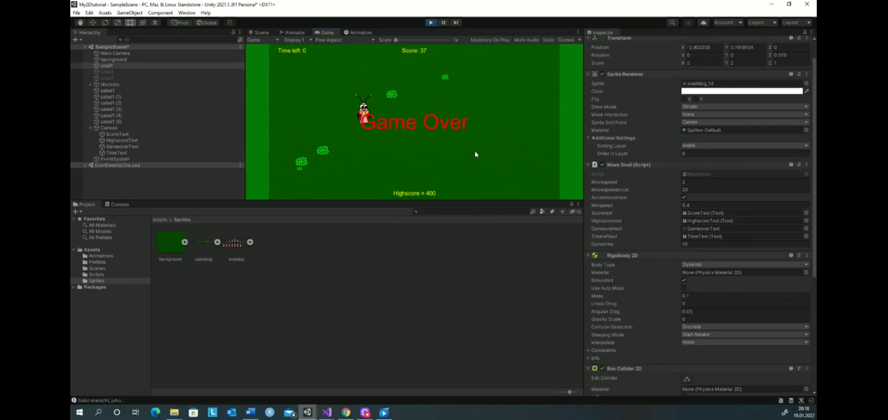
pyautogui.press('Down')
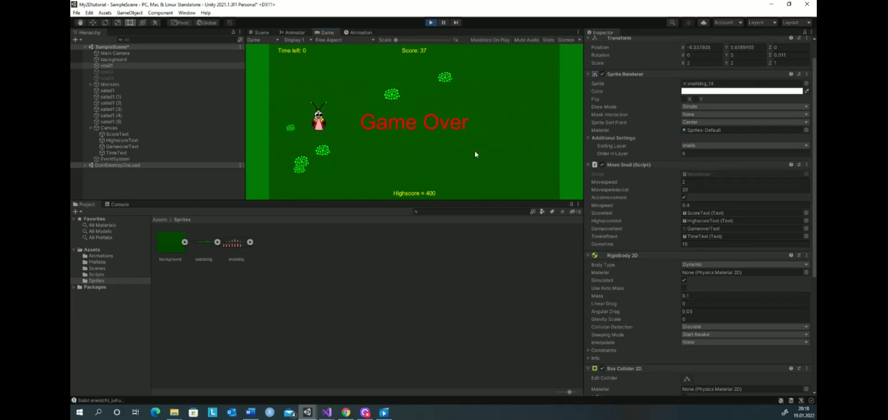
pyautogui.press('Left')
pyautogui.press('Up')
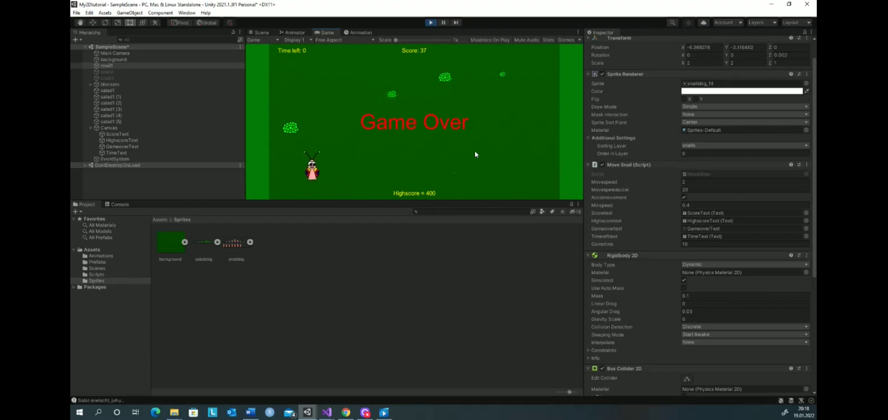
pyautogui.press('Right')
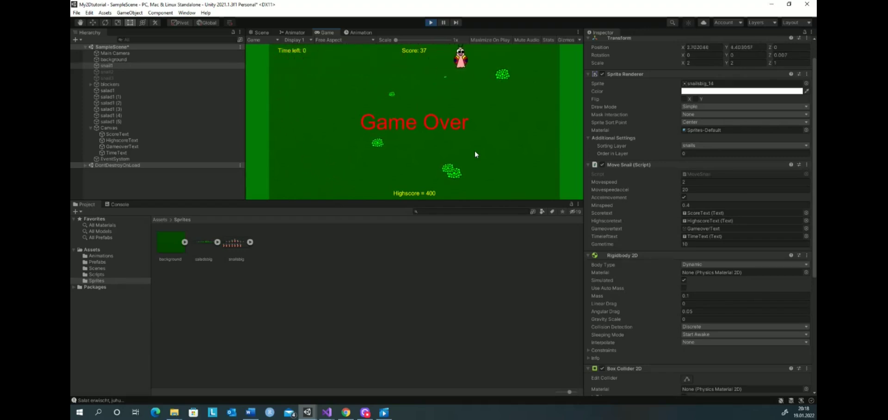
pyautogui.click(432, 22)
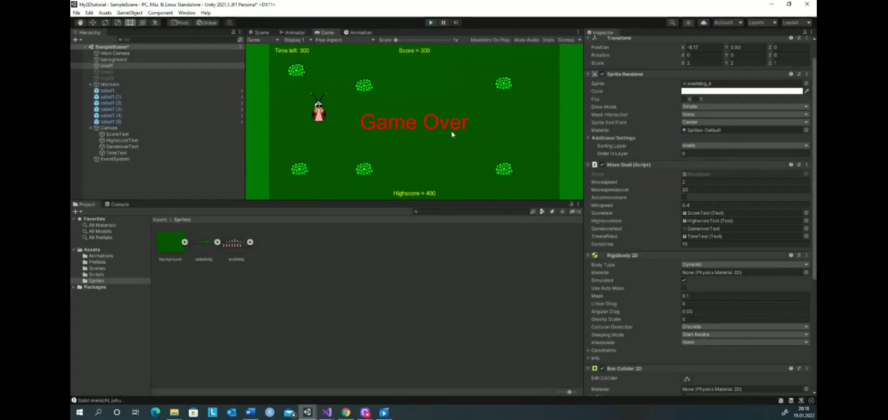